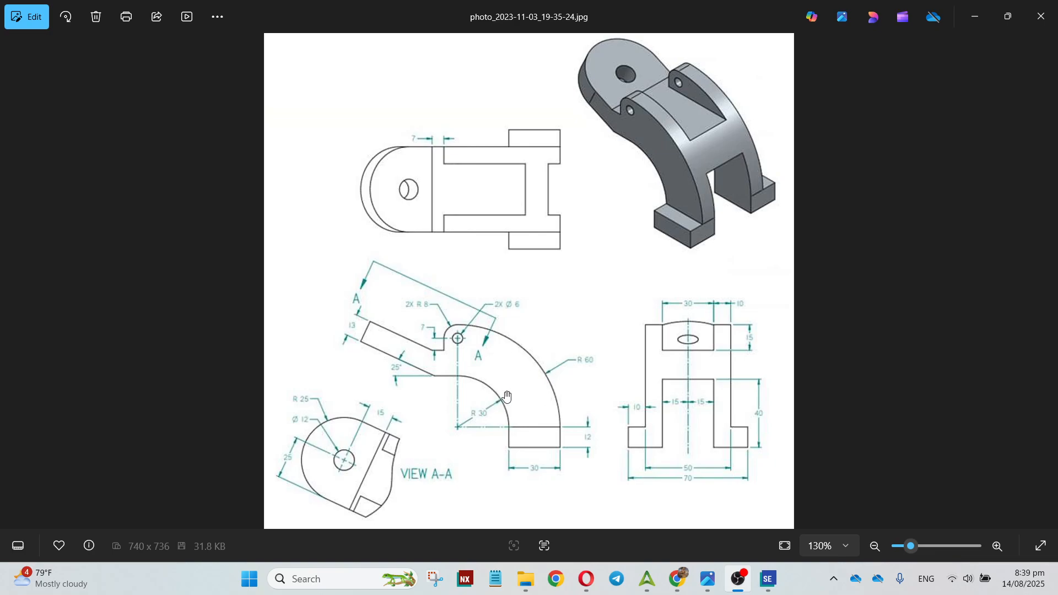
# Step: Switch to Solid Edge and sketch a center rectangle about 50 by 16 mm on the front plane, centred on the origin
pyautogui.click(769, 579)
pyautogui.click(179, 48)
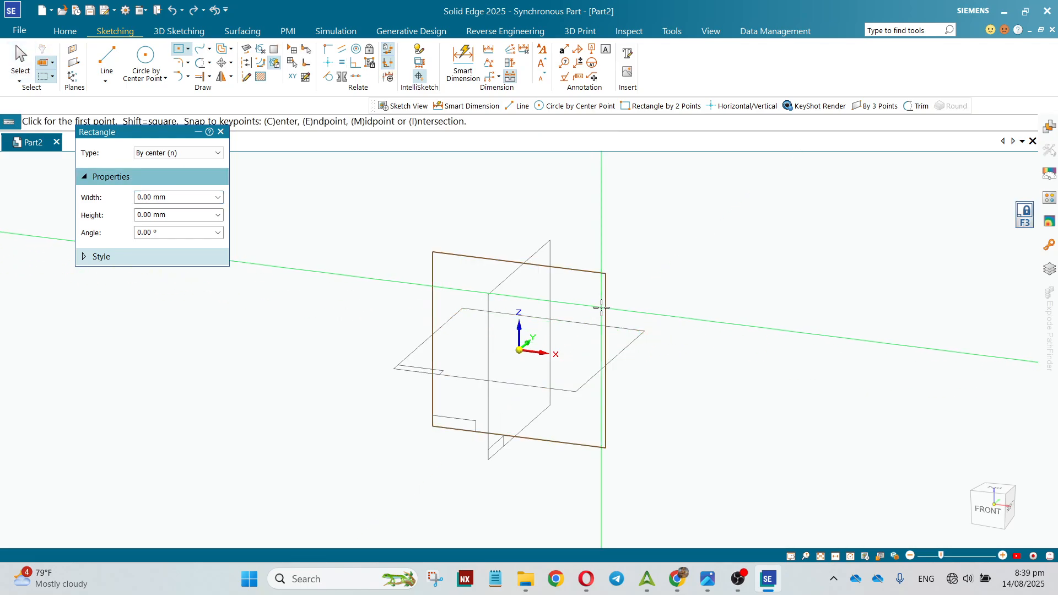
pyautogui.click(601, 307)
pyautogui.click(519, 350)
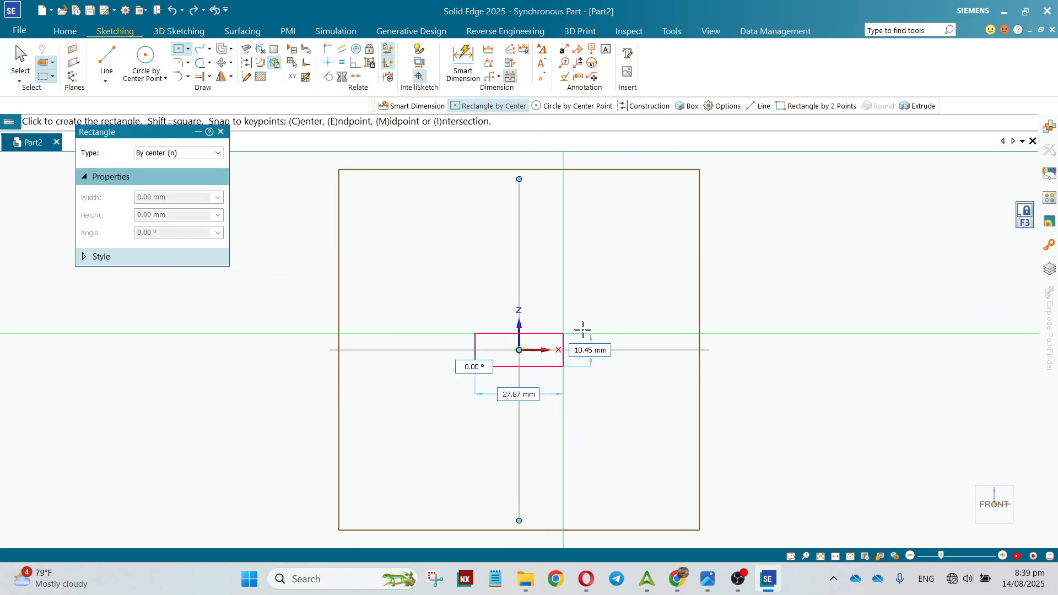
pyautogui.click(600, 322)
pyautogui.press('Escape')
# Step: Dimension the rectangle to 30 mm wide and 12 mm high, following the reference drawing
pyautogui.click(707, 579)
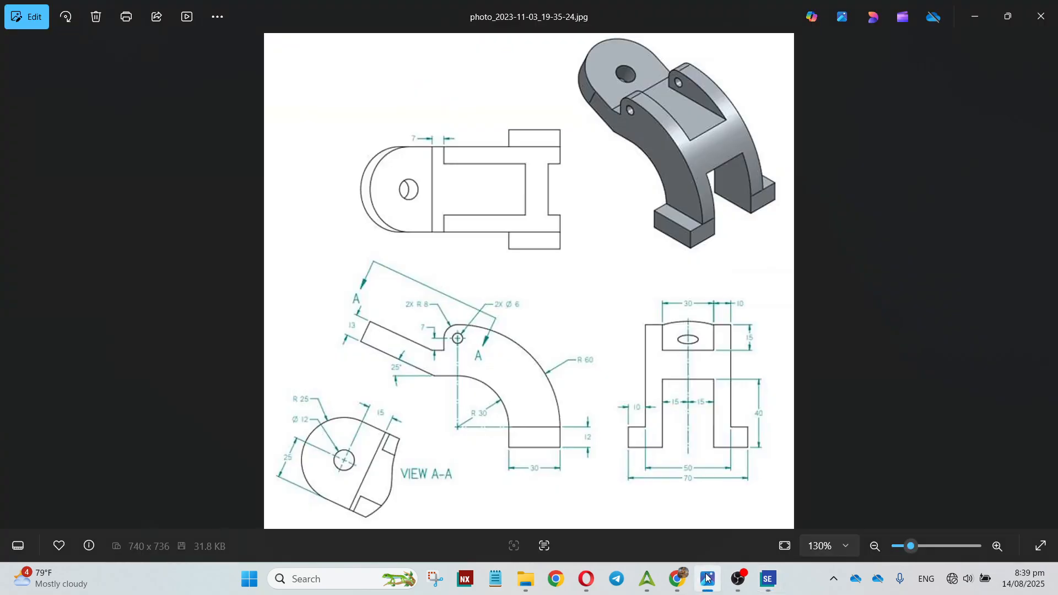
pyautogui.click(707, 578)
pyautogui.click(463, 60)
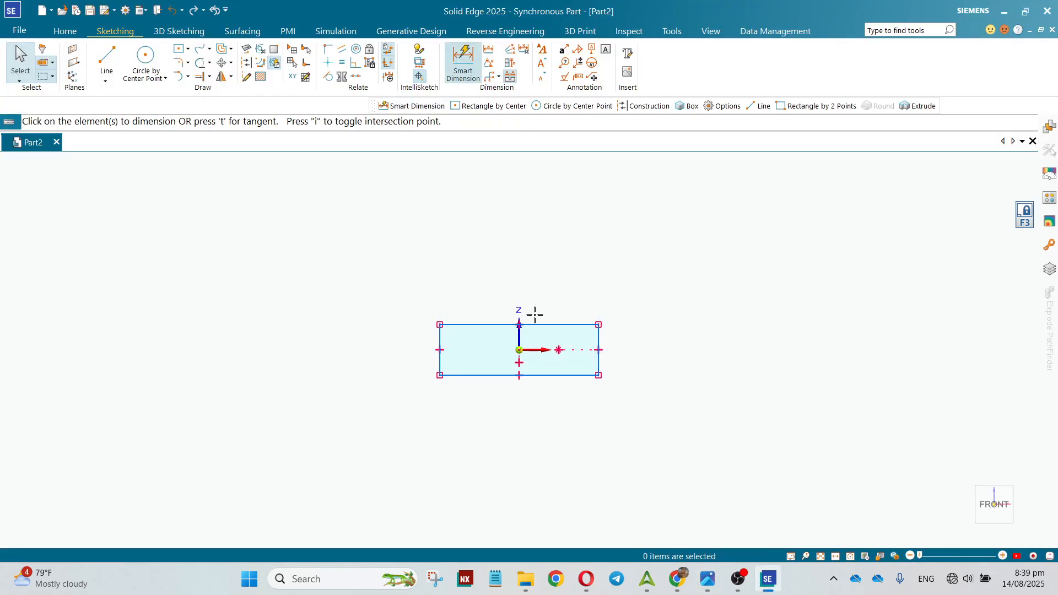
pyautogui.click(552, 376)
pyautogui.click(542, 432)
pyautogui.write('30')
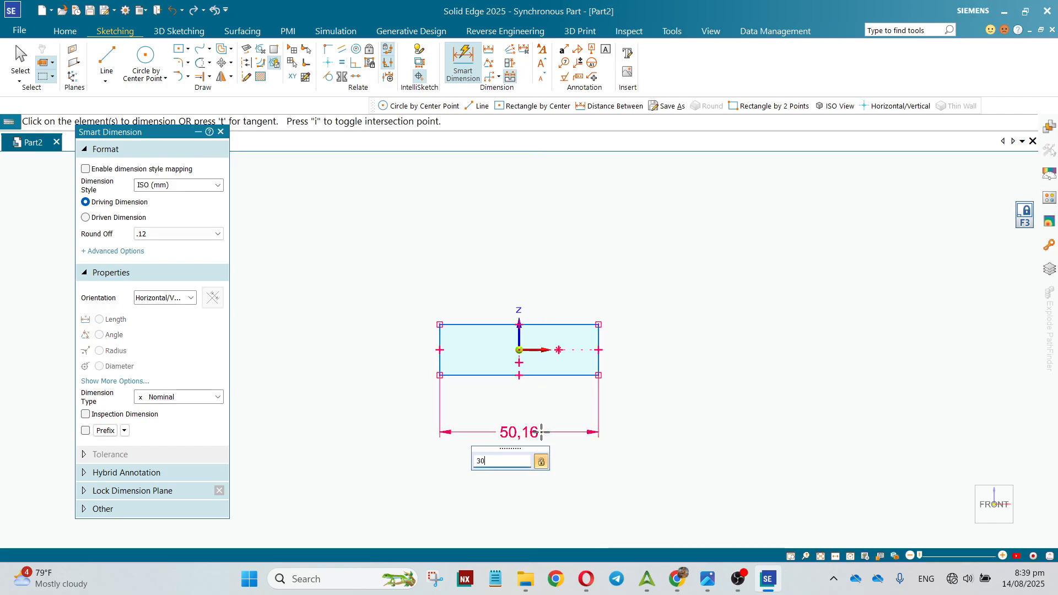
pyautogui.press('Return')
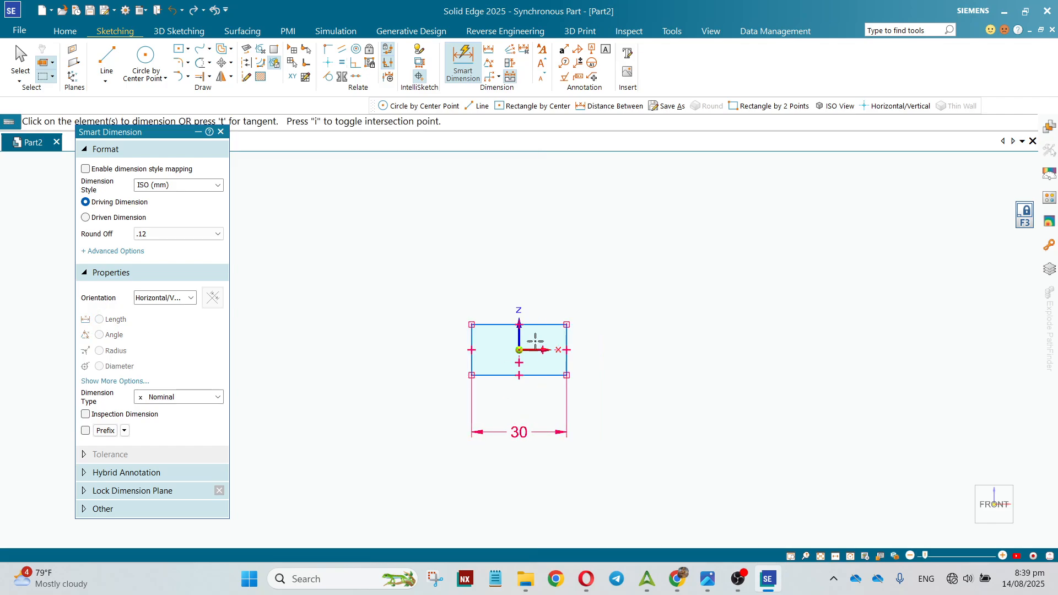
pyautogui.click(567, 342)
pyautogui.click(622, 350)
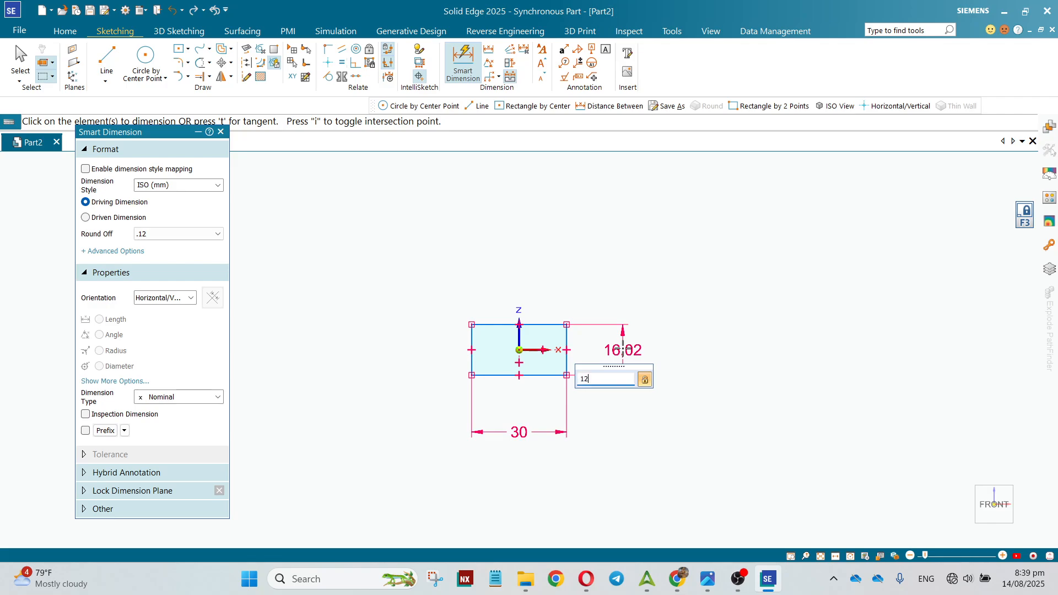
pyautogui.press('Return')
# Step: Draw concentric circles of 60 mm and 120 mm diameter, centred left of the rectangle and level with its upper edge
pyautogui.click(145, 58)
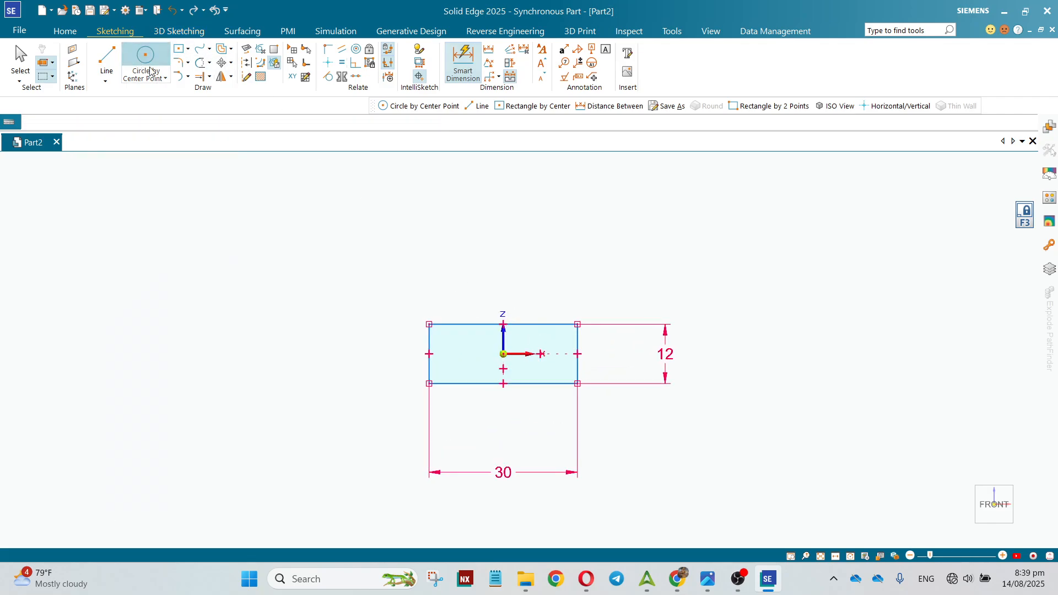
pyautogui.click(270, 324)
pyautogui.write('60')
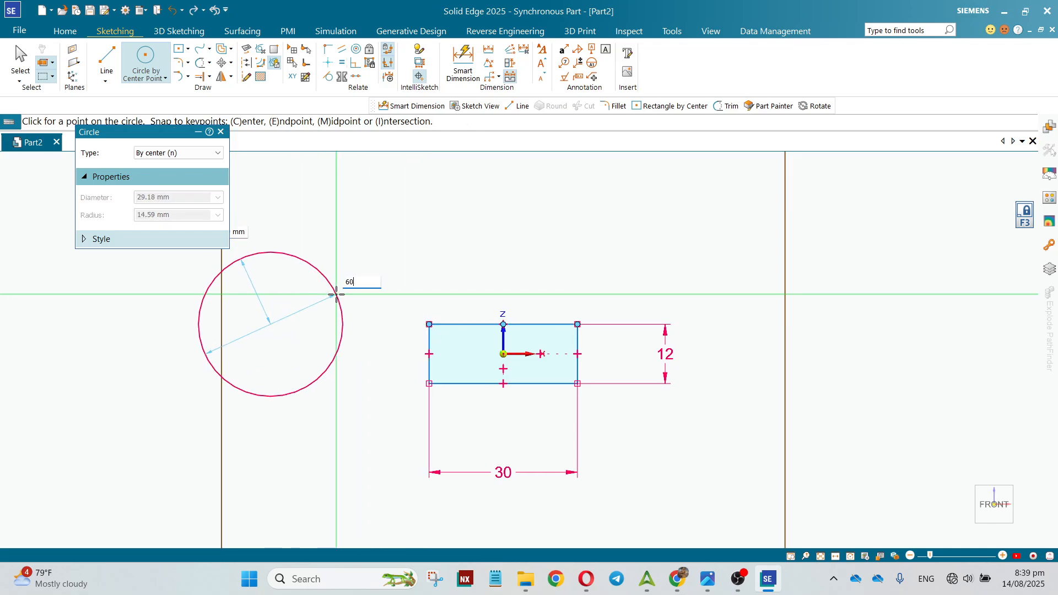
pyautogui.press('Return')
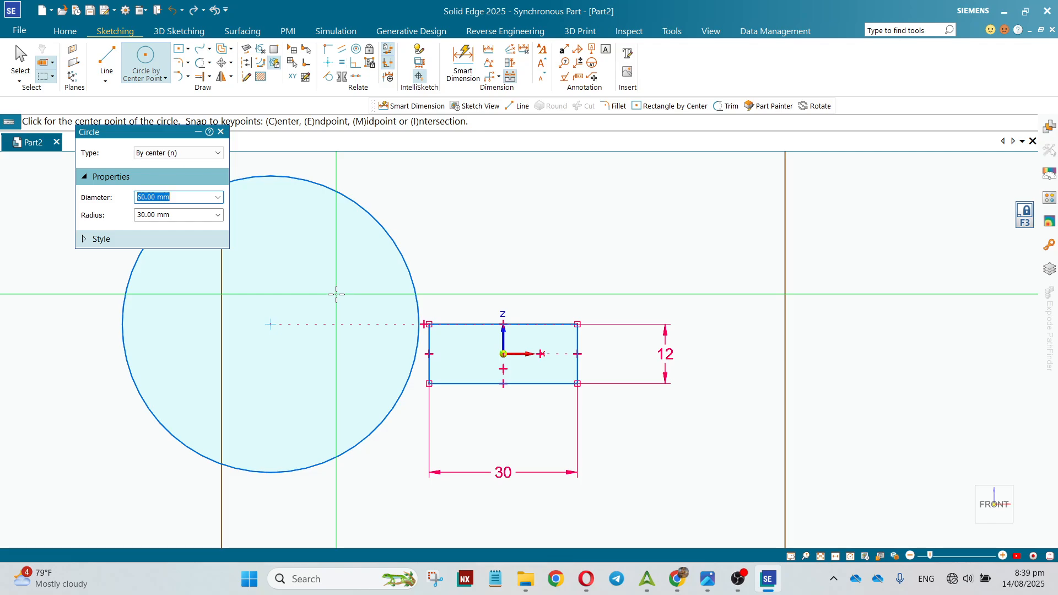
pyautogui.write('1')
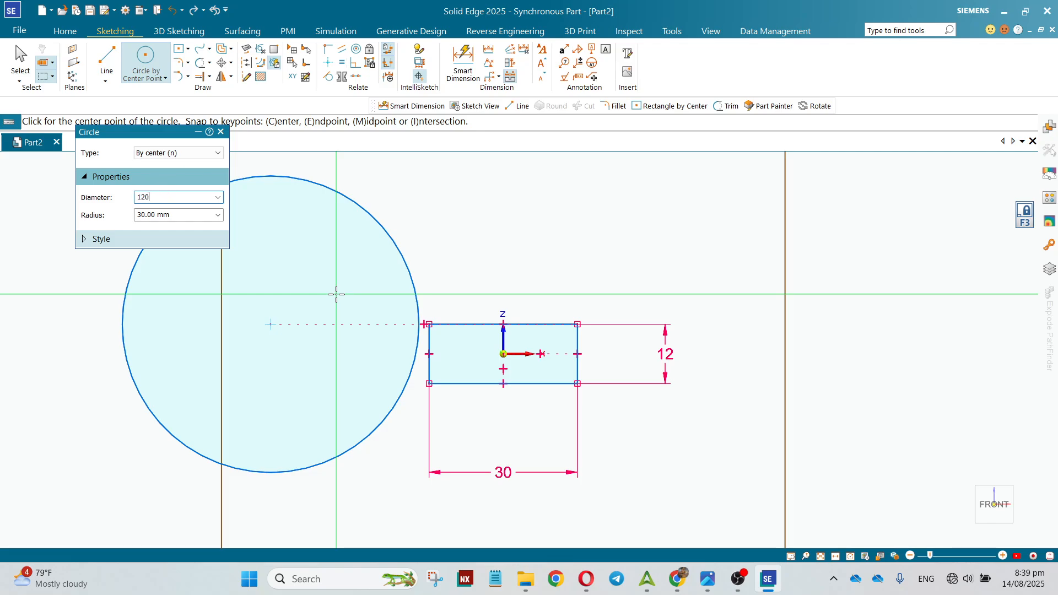
pyautogui.write('20')
pyautogui.press('Return')
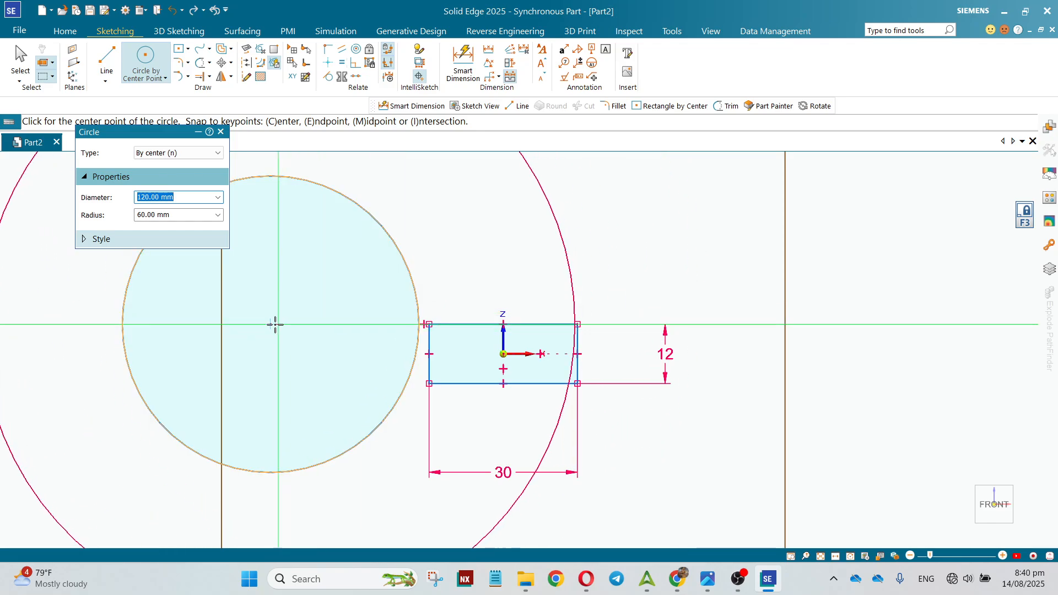
pyautogui.click(275, 325)
pyautogui.press('Escape')
# Step: Dimension both circle diameters and set the horizontal distance from their centre to the rectangle's upper-left corner to 30 mm
pyautogui.scroll(-2, 608, 348)
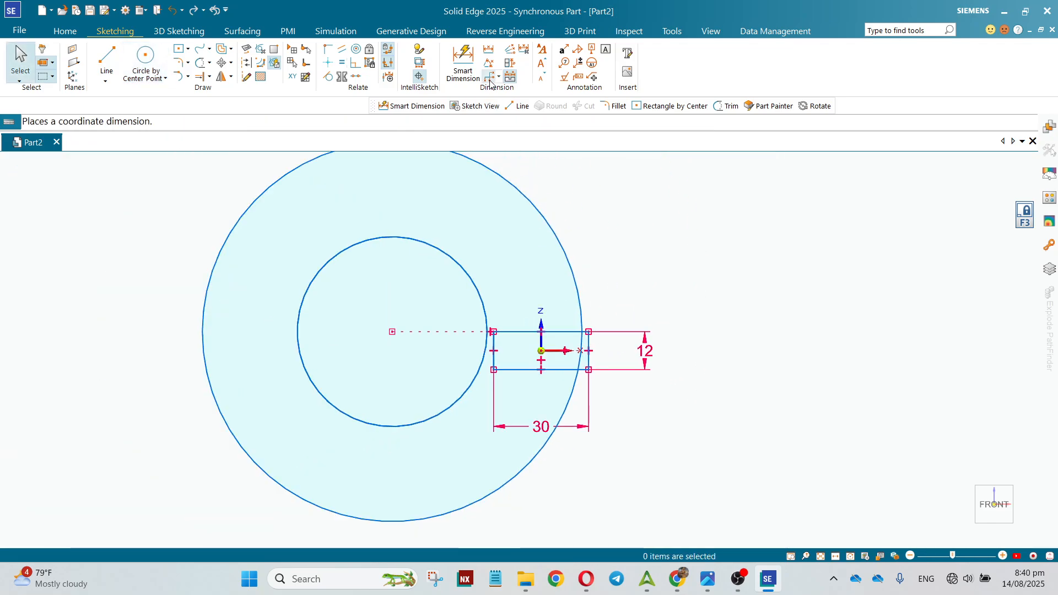
pyautogui.click(463, 62)
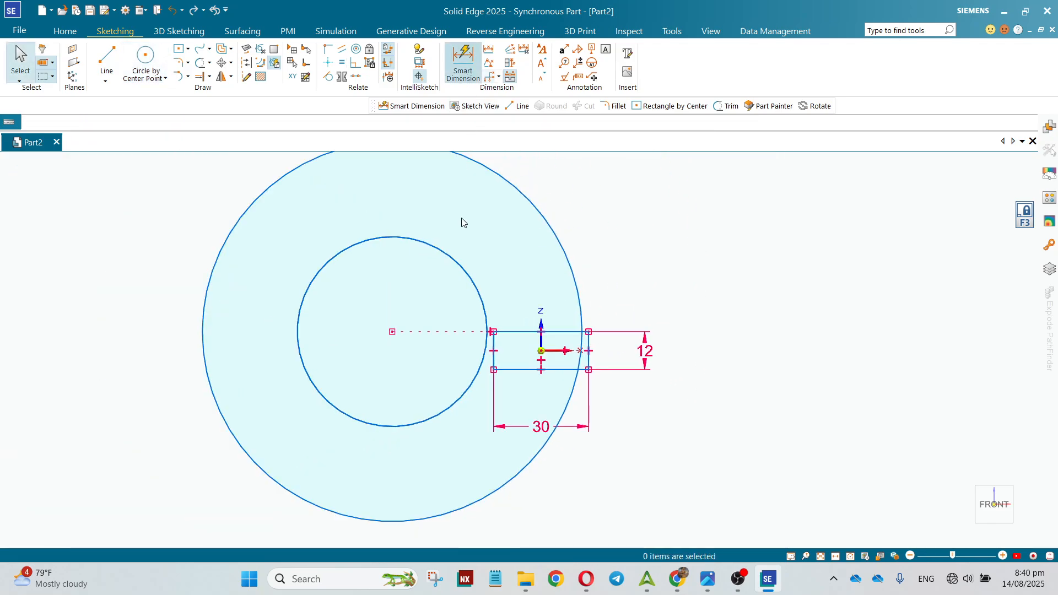
pyautogui.click(249, 482)
pyautogui.click(432, 461)
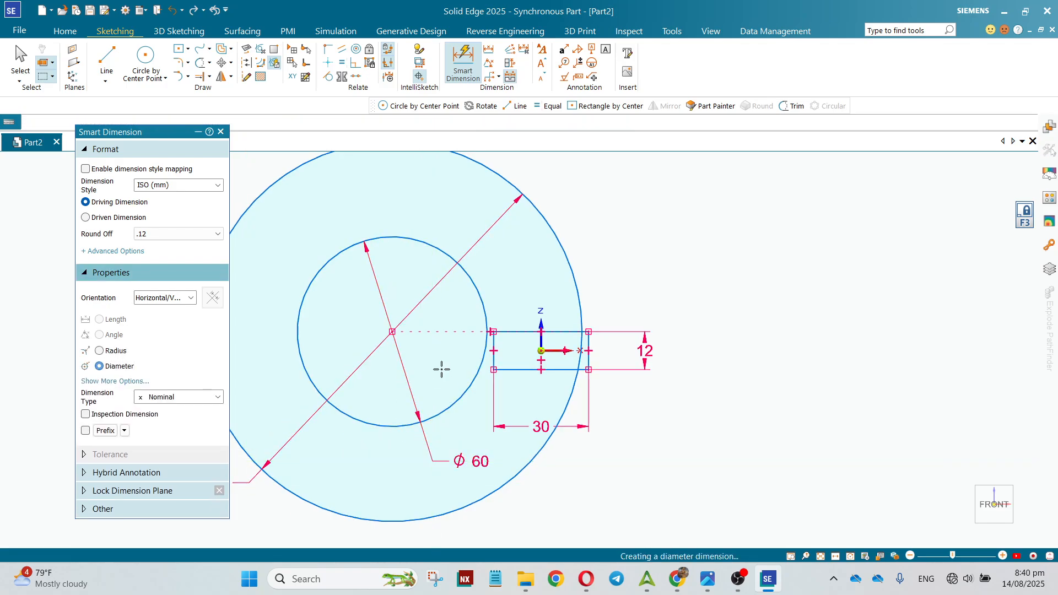
pyautogui.click(483, 306)
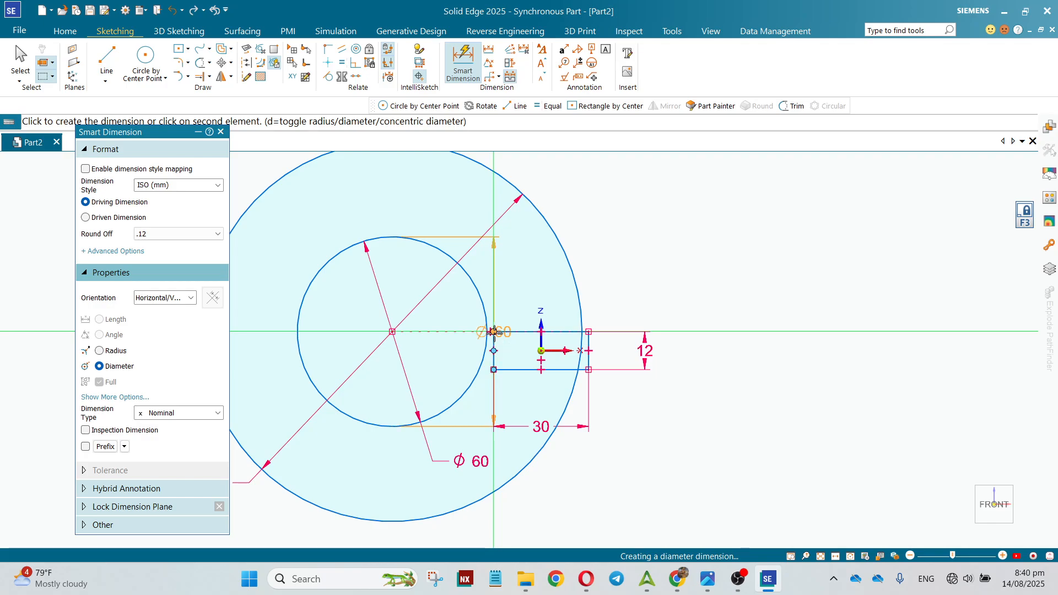
pyautogui.click(494, 331)
pyautogui.click(467, 425)
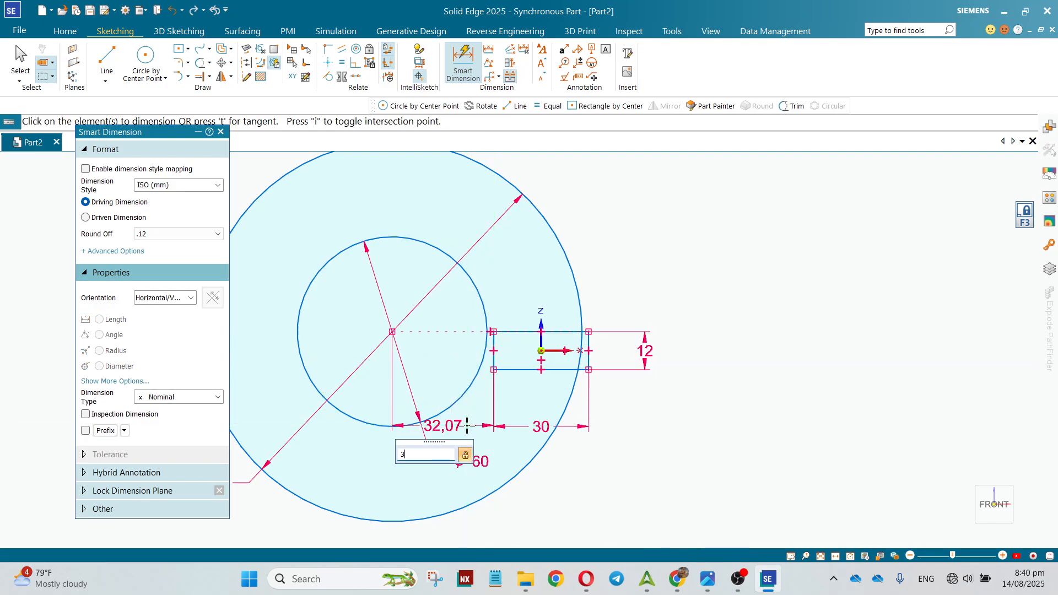
pyautogui.press('Return')
# Step: Check the reference drawing and draw a vertical line from the circles' centre up to the outer circle
pyautogui.scroll(-3, 462, 363)
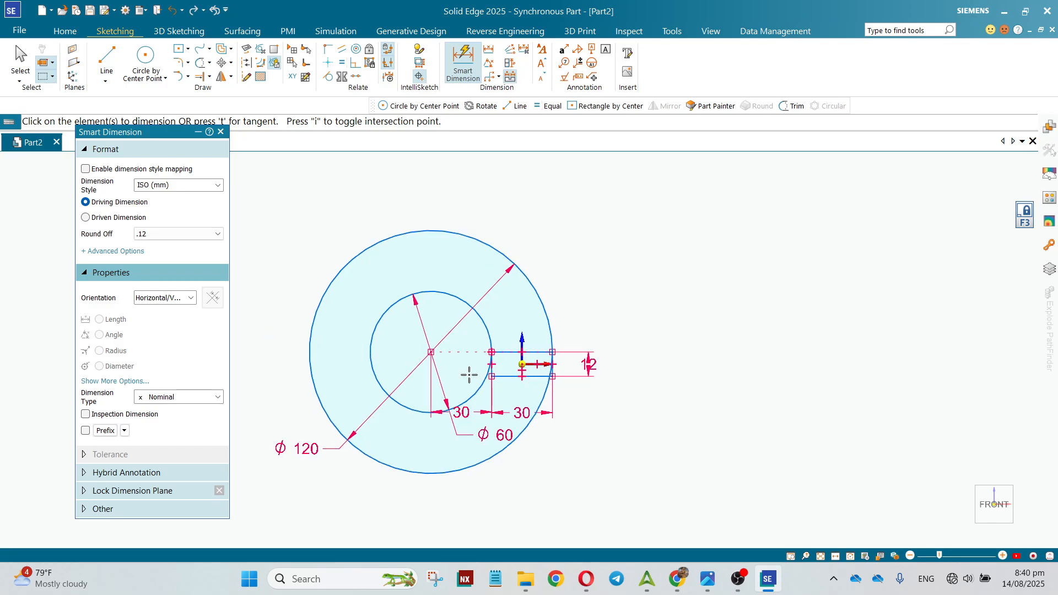
pyautogui.click(707, 578)
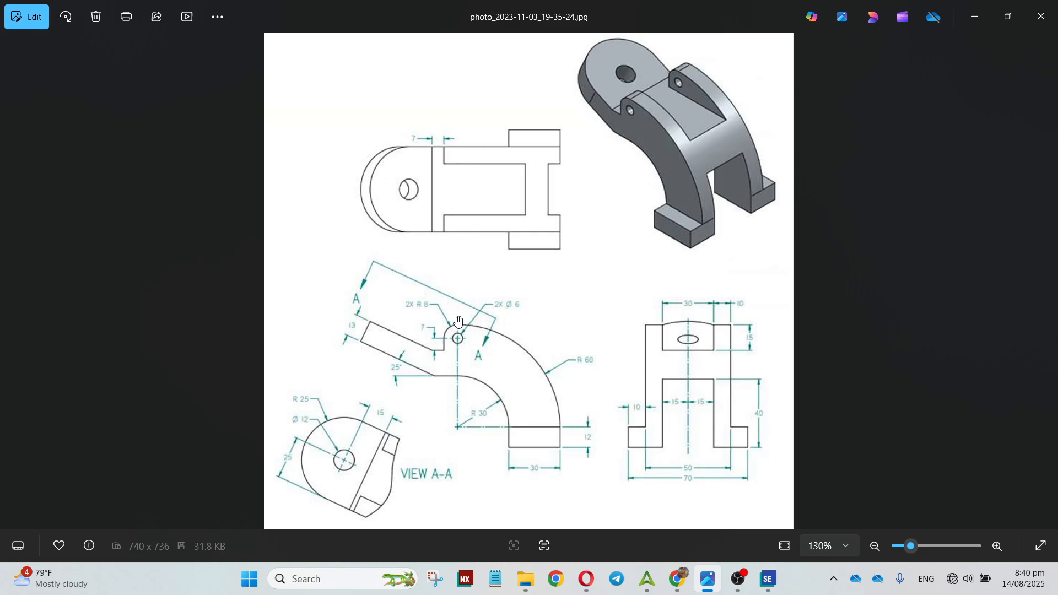
pyautogui.click(768, 579)
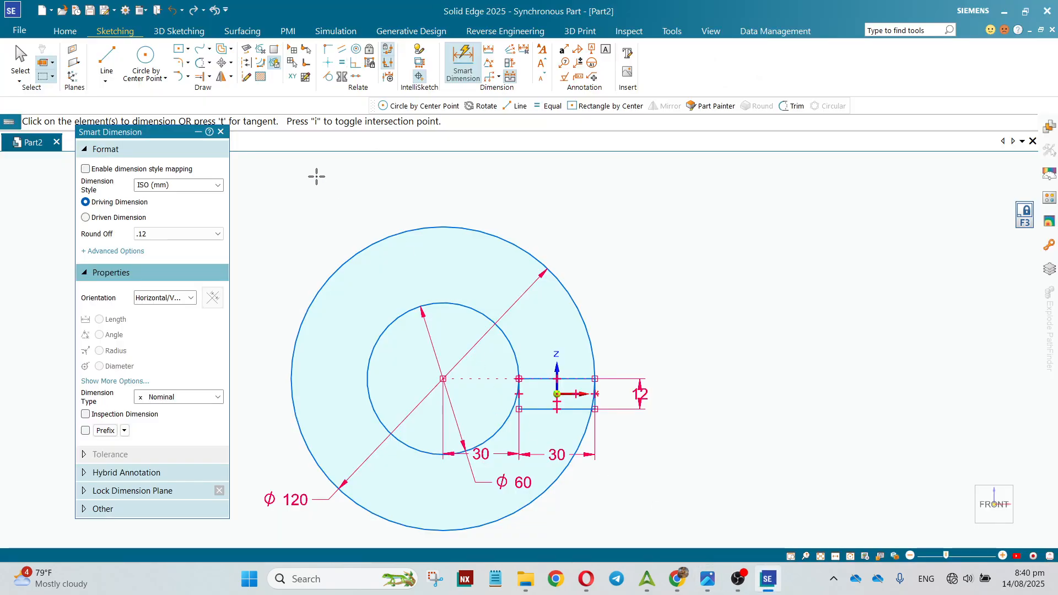
pyautogui.press('l')
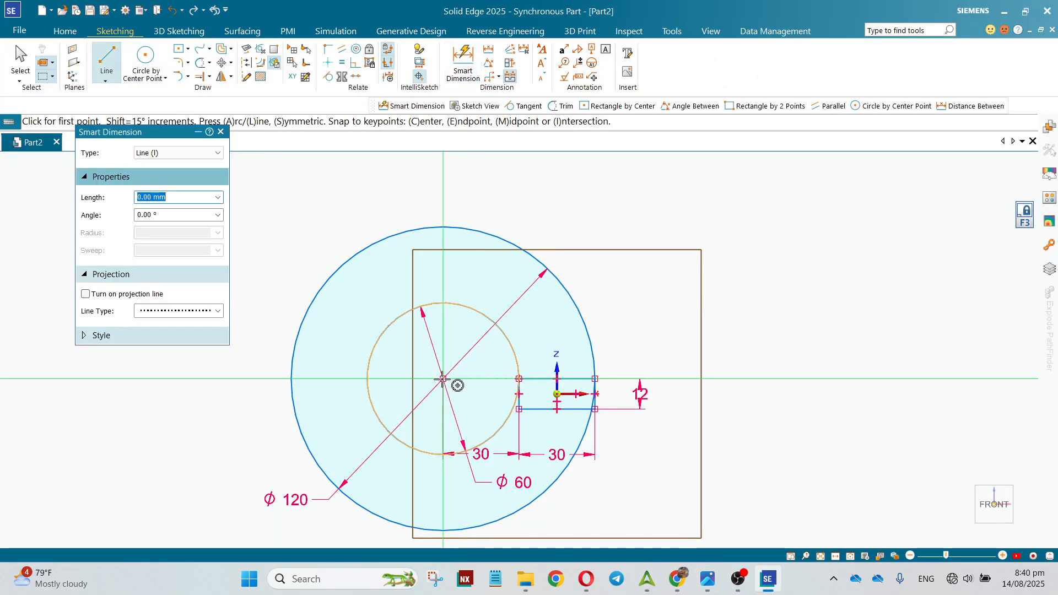
pyautogui.click(443, 379)
pyautogui.click(443, 226)
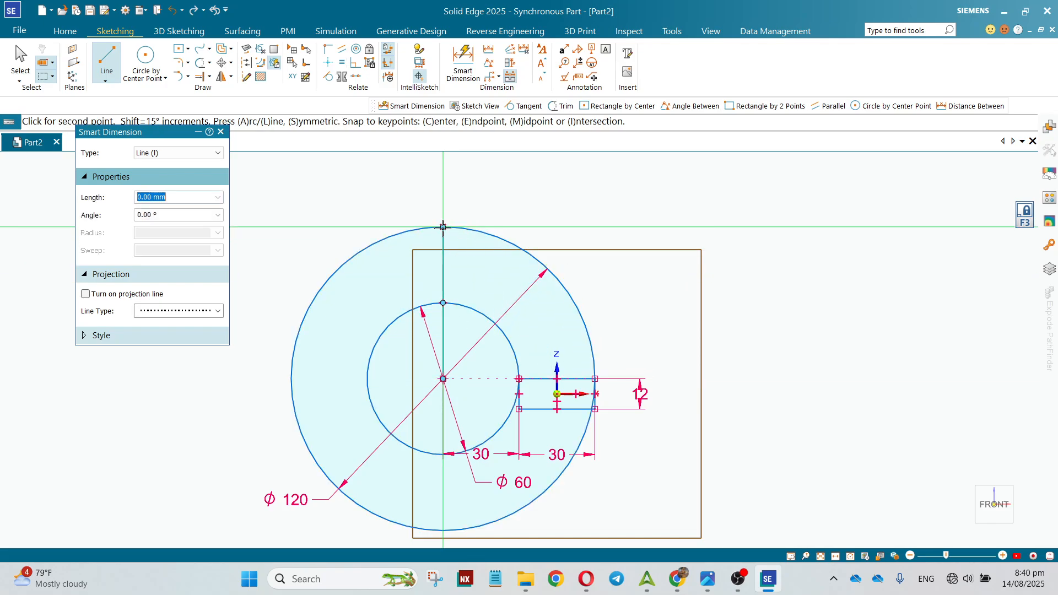
pyautogui.press('Escape')
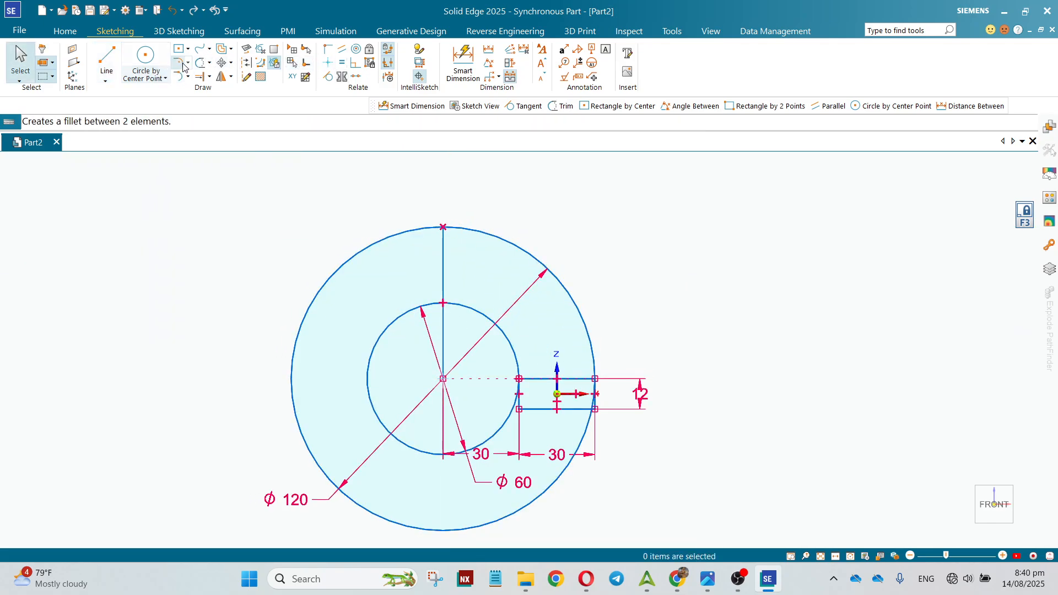
# Step: Trim both circles to quarter arcs between the vertical line and the rectangle's upper edge, removing the leftover segment inside the rectangle
pyautogui.click(246, 62)
pyautogui.click(339, 272)
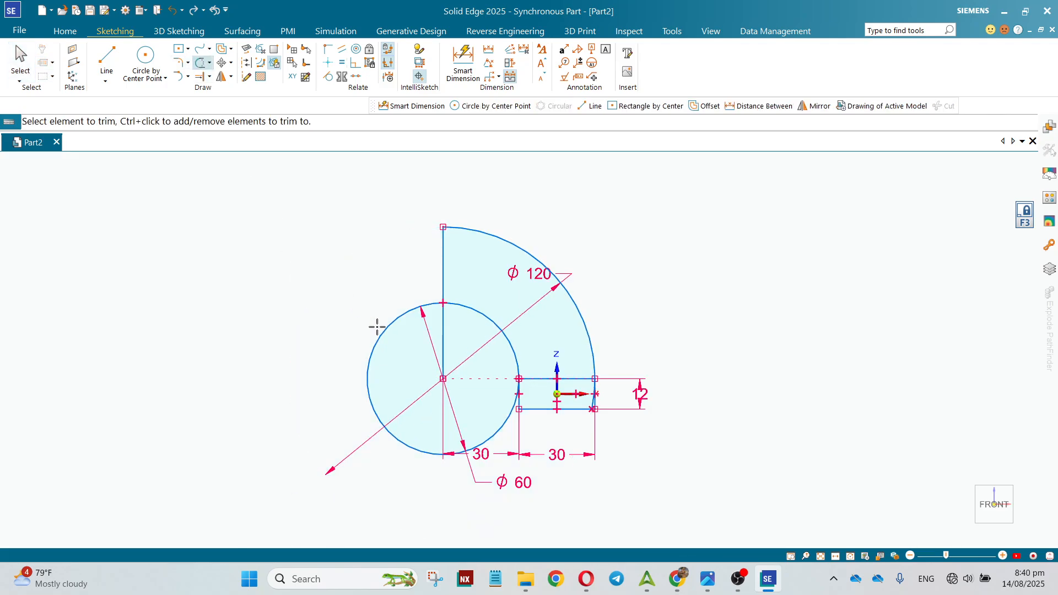
pyautogui.click(390, 331)
pyautogui.scroll(6, 518, 419)
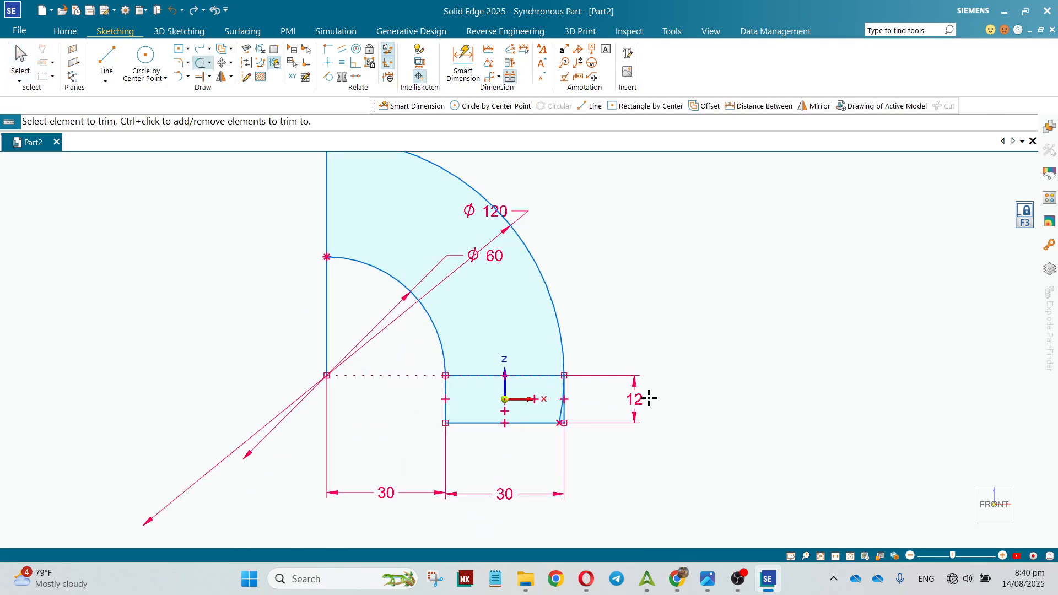
pyautogui.scroll(-5, 624, 408)
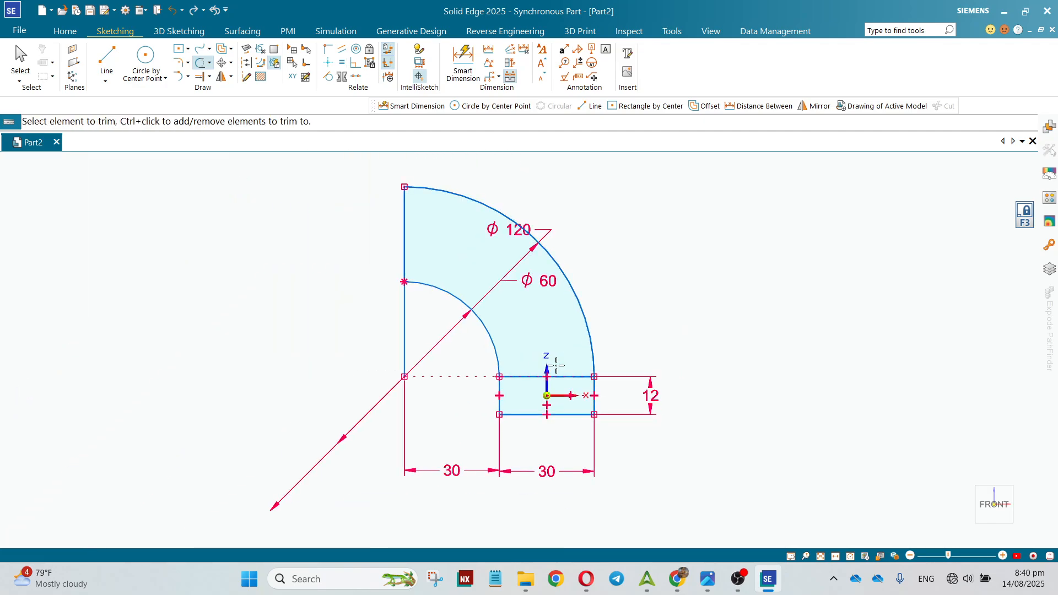
pyautogui.scroll(3, 470, 283)
pyautogui.press('Escape')
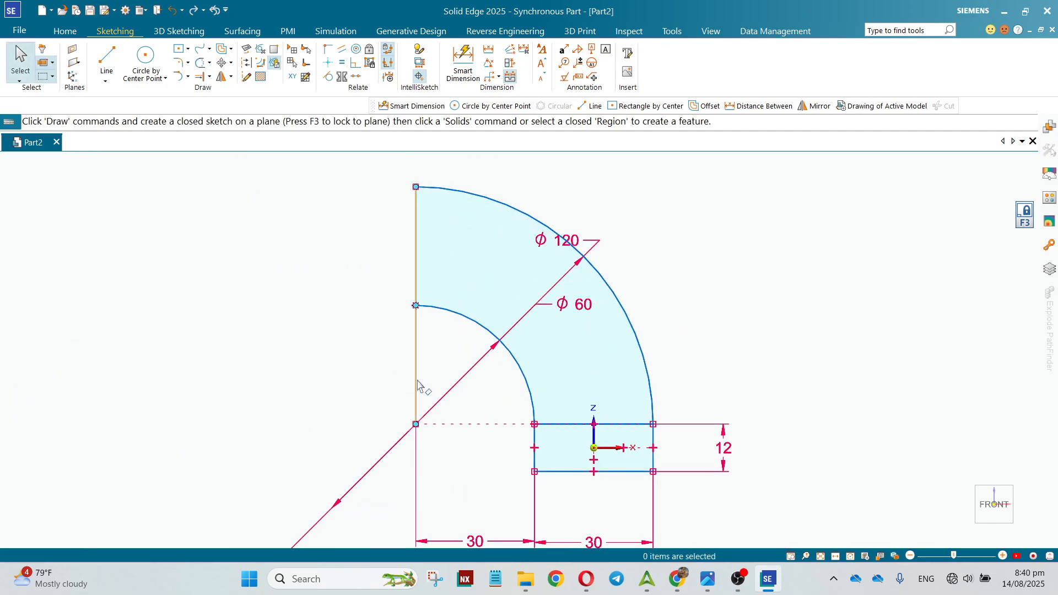
# Step: Convert the vertical centre line to construction geometry and check the reference drawing for the rounded upper end
pyautogui.click(417, 385)
pyautogui.click(503, 346)
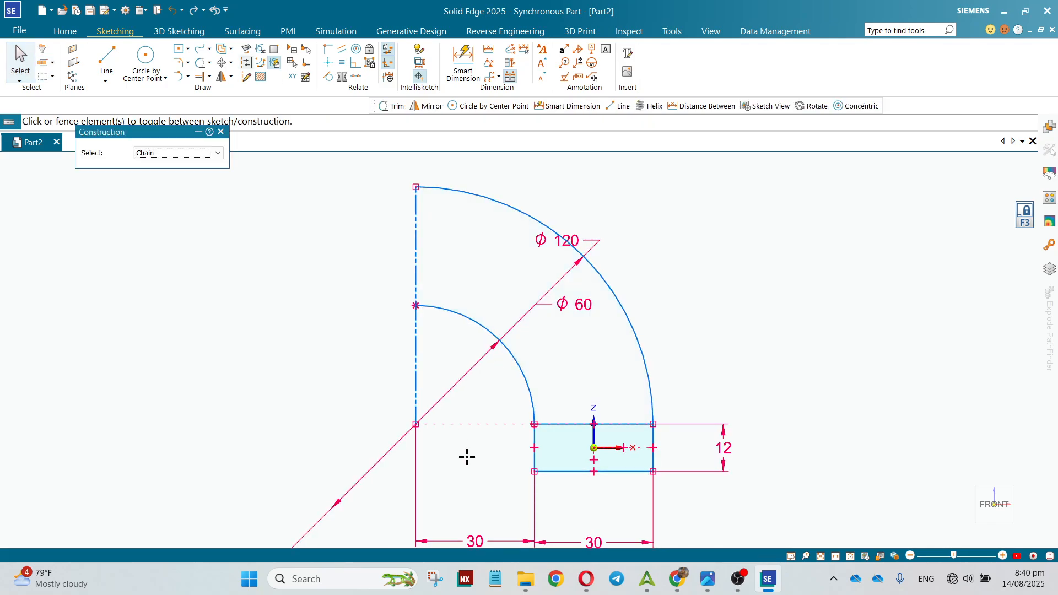
pyautogui.click(708, 590)
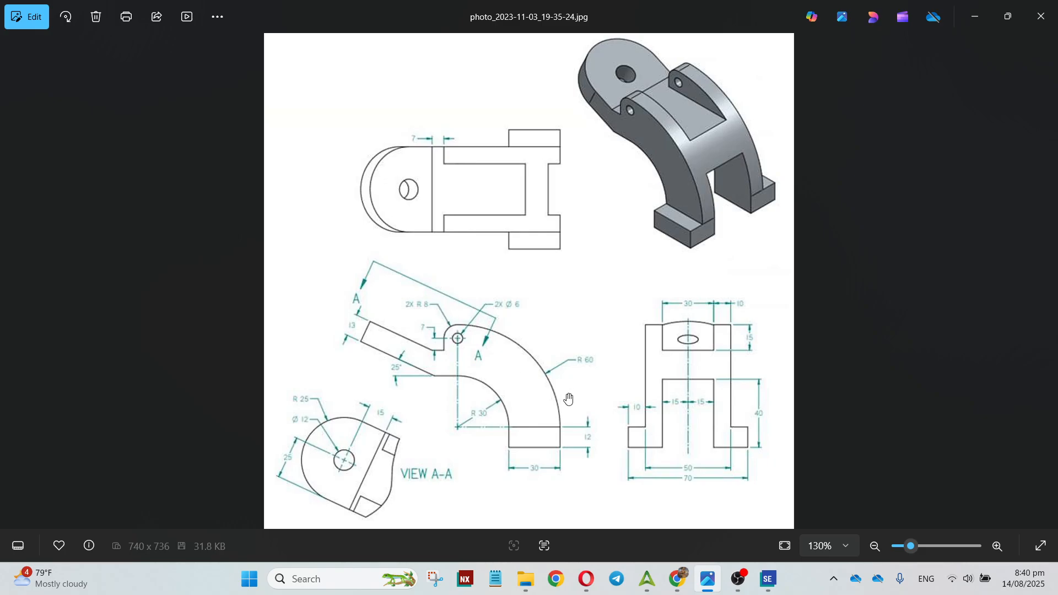
pyautogui.click(768, 578)
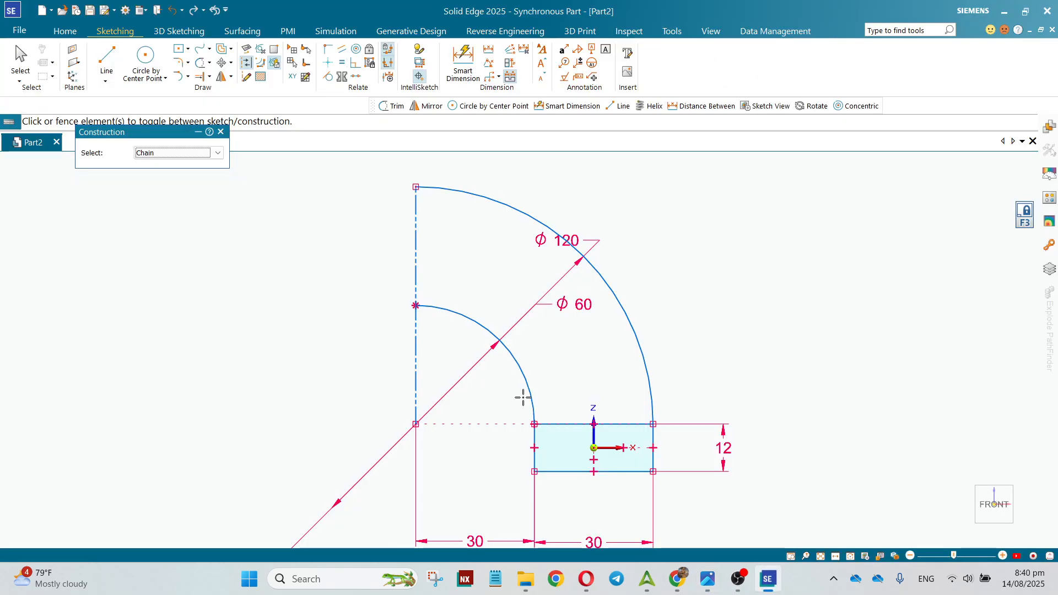
# Step: Draw a 16 mm diameter tangent circle starting at the outer arc's upper endpoint, centred on the construction line below it
pyautogui.click(150, 76)
pyautogui.click(152, 120)
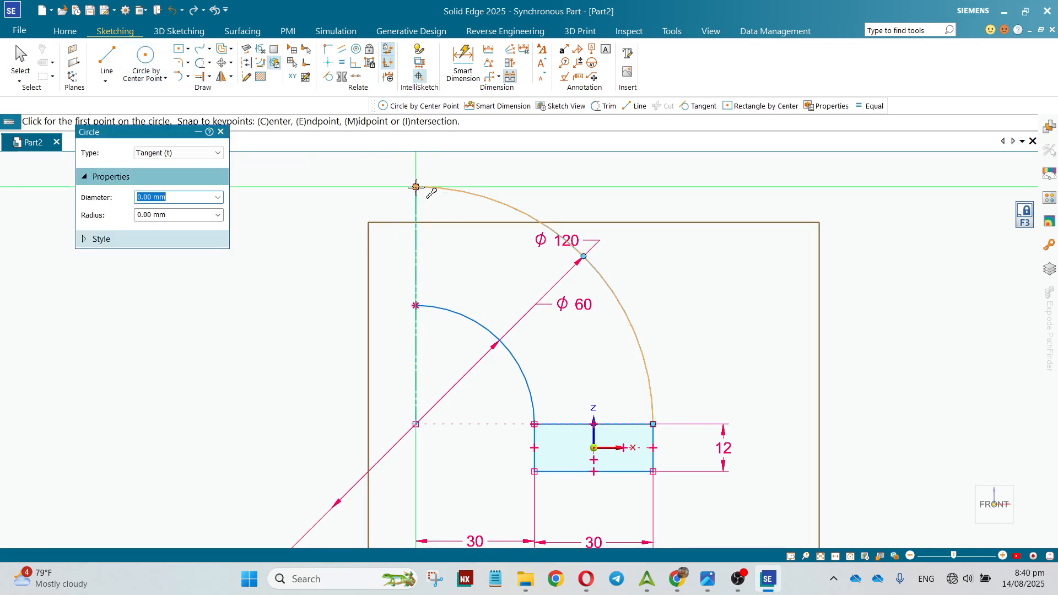
pyautogui.click(416, 187)
pyautogui.write('16')
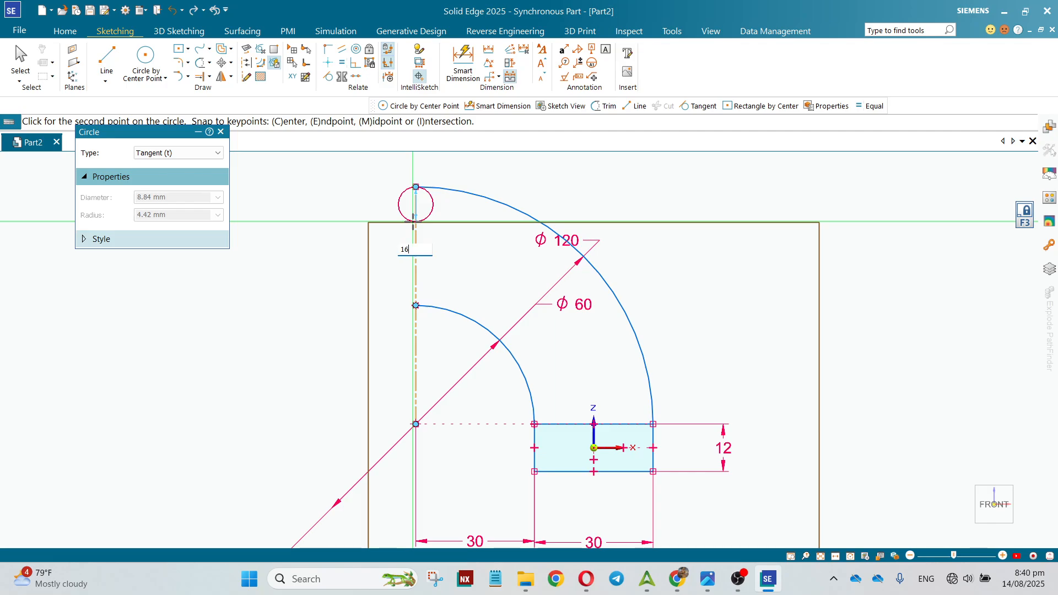
pyautogui.press('Return')
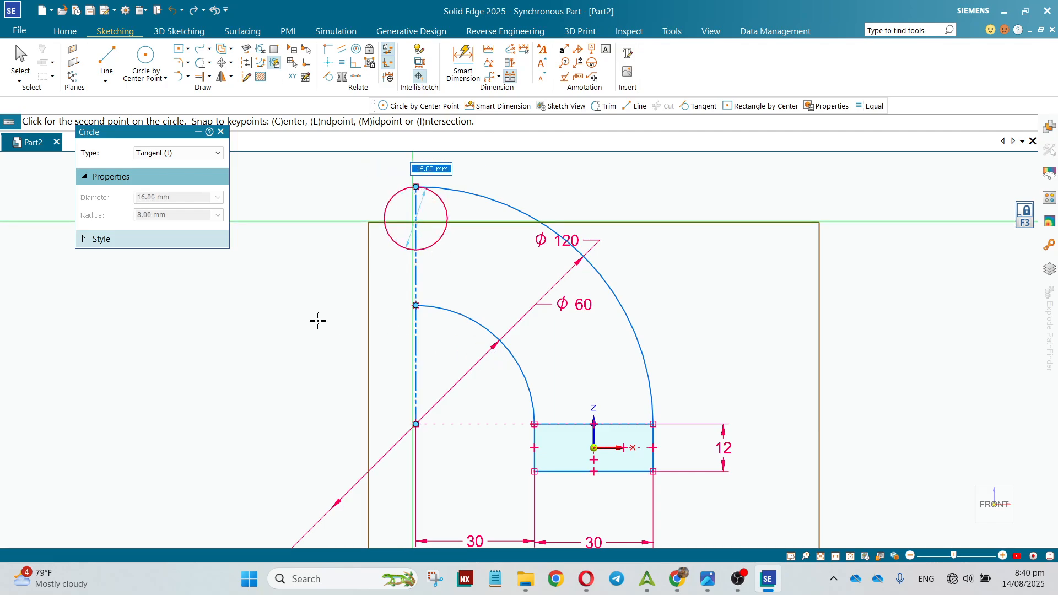
pyautogui.click(604, 353)
pyautogui.click(701, 586)
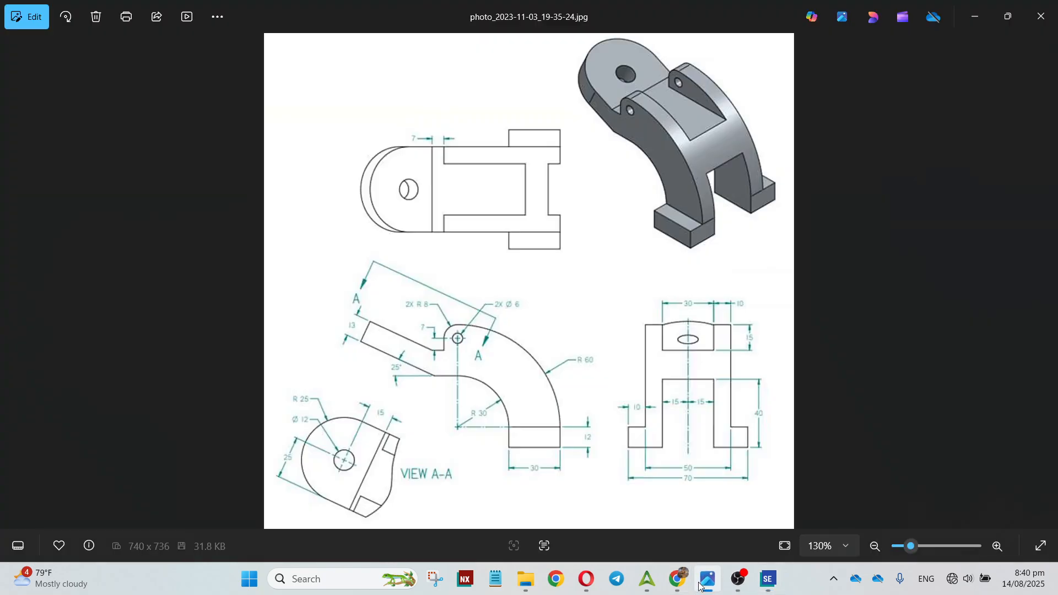
pyautogui.click(701, 586)
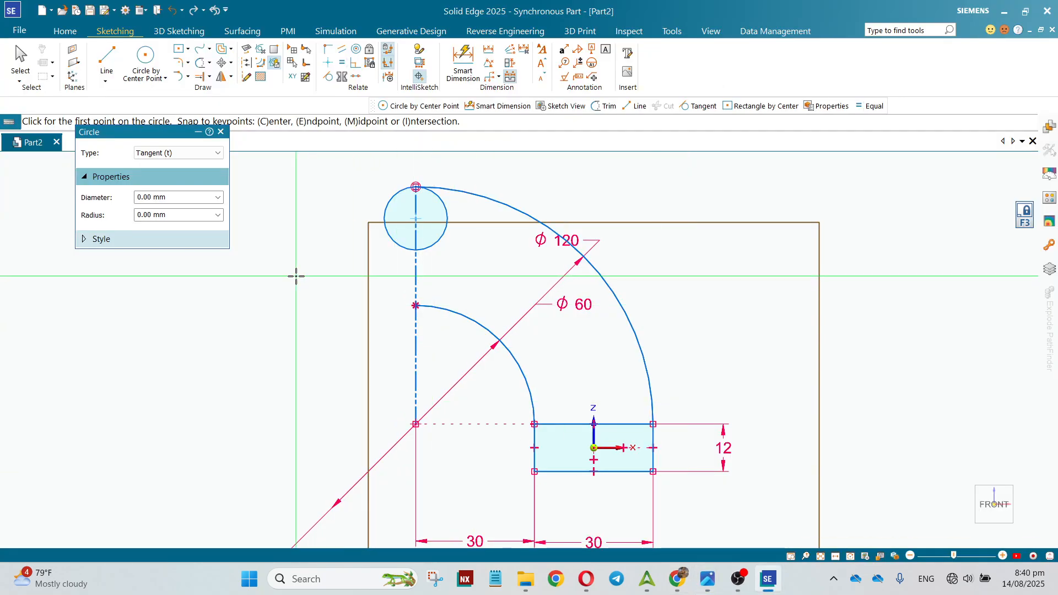
# Step: Draw a 6 mm diameter circle concentric with the 16 mm circle
pyautogui.click(145, 58)
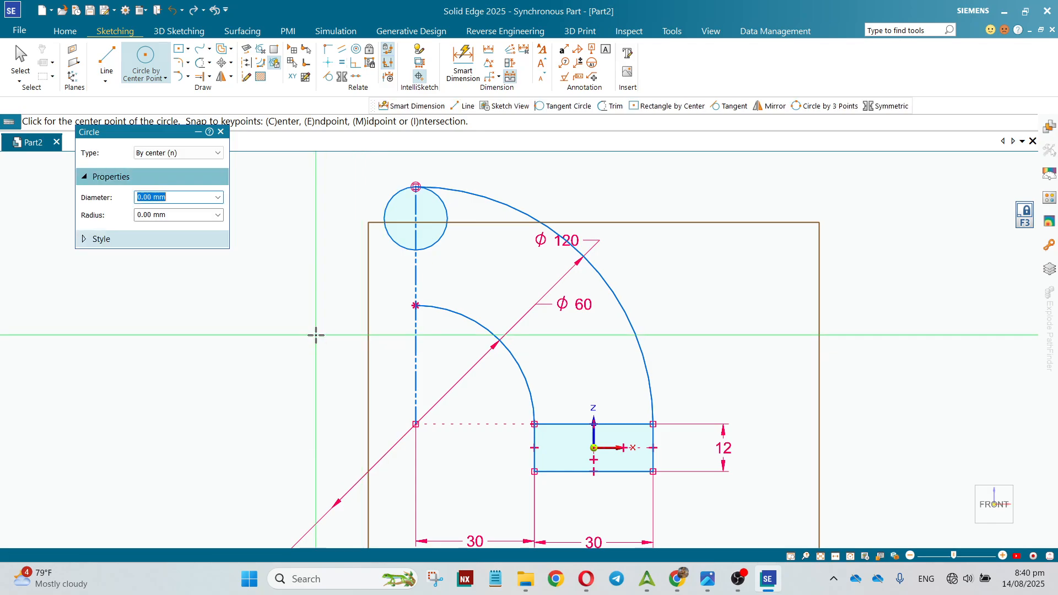
pyautogui.press('Return')
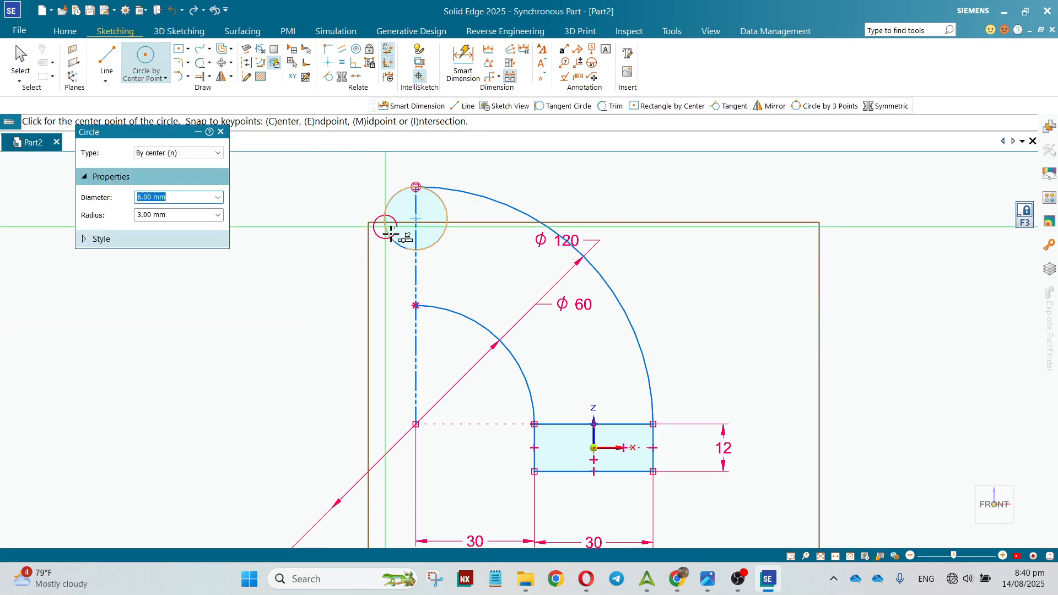
pyautogui.click(416, 220)
pyautogui.press('Escape')
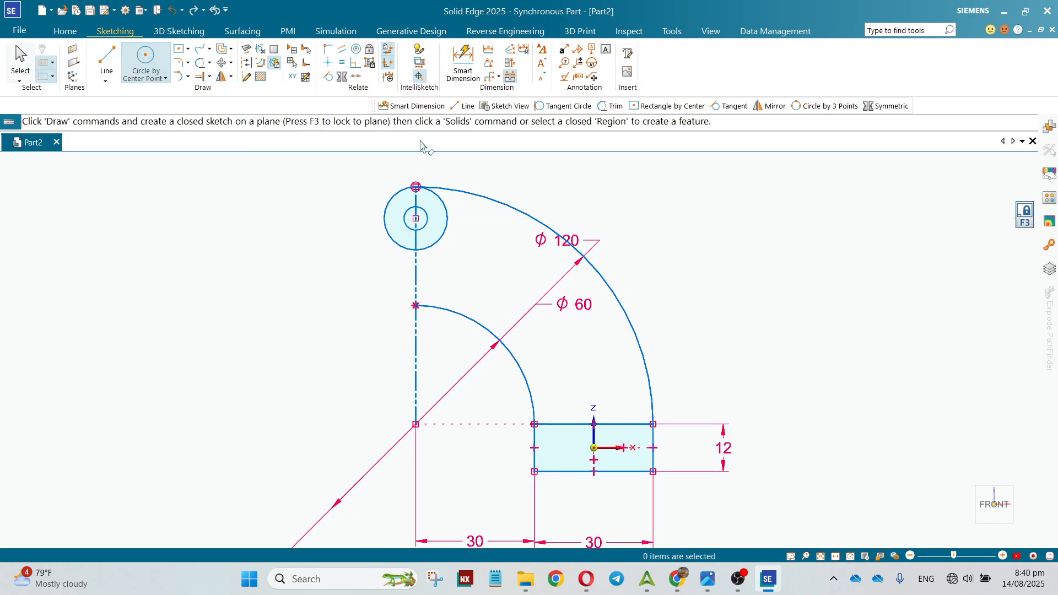
# Step: Add diameter dimensions to the small inner circle and the larger circle around it
pyautogui.click(470, 51)
pyautogui.click(427, 225)
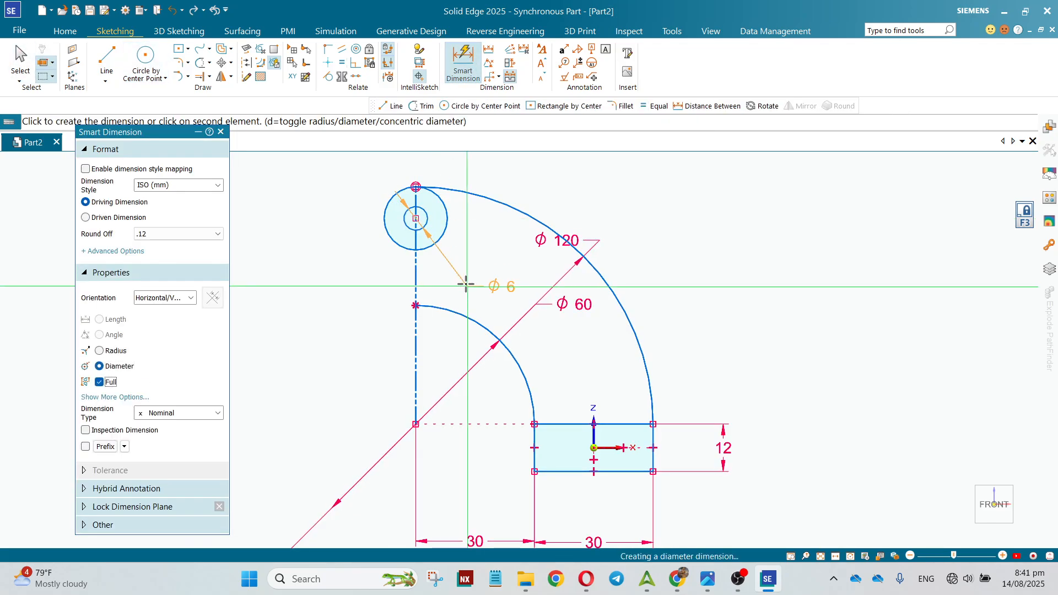
pyautogui.click(493, 277)
pyautogui.click(447, 218)
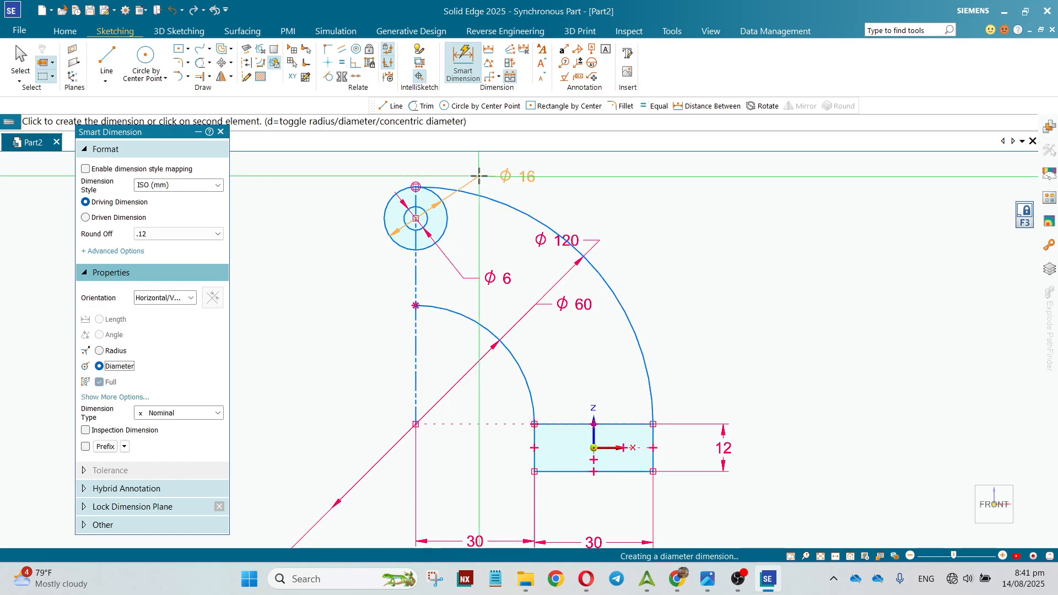
pyautogui.click(473, 174)
# Step: Check the reference drawing and draw a 7 mm vertical line down from the larger circle's left quadrant, then a horizontal line about 7 mm leftward
pyautogui.click(705, 587)
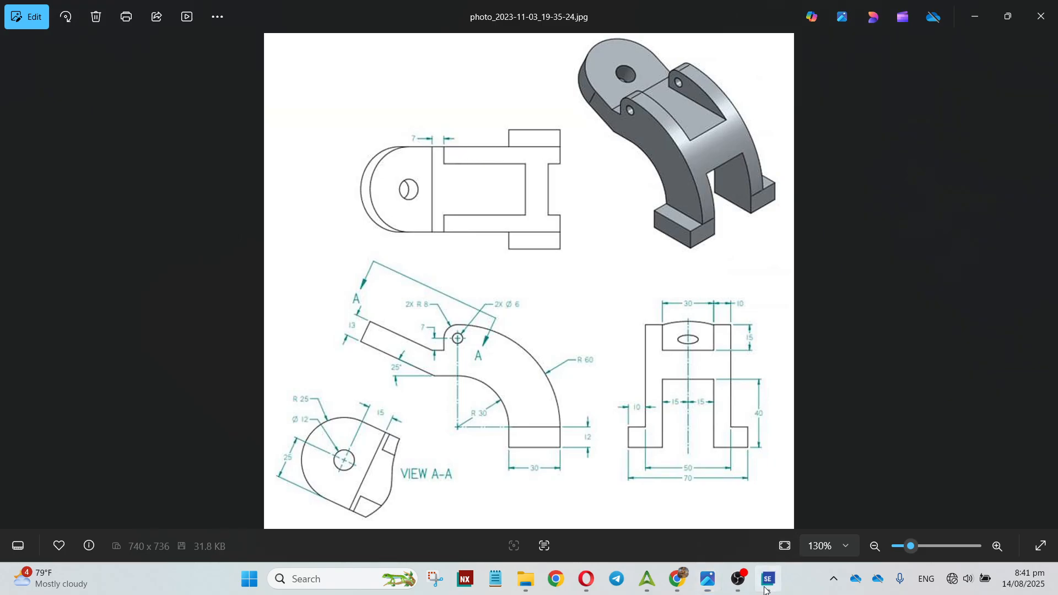
pyautogui.click(769, 579)
pyautogui.click(106, 55)
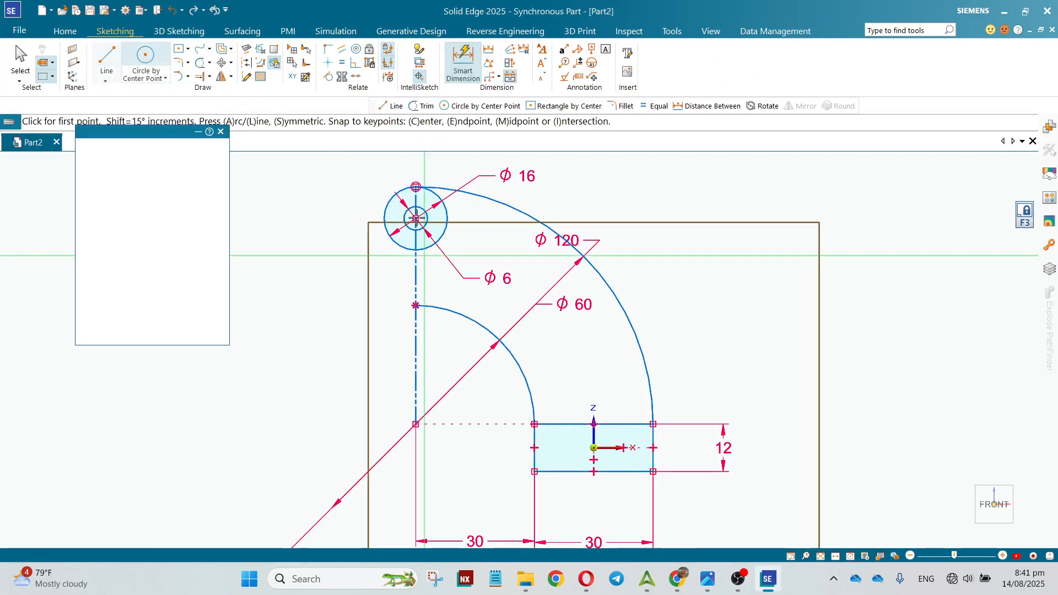
pyautogui.click(384, 218)
pyautogui.write('7')
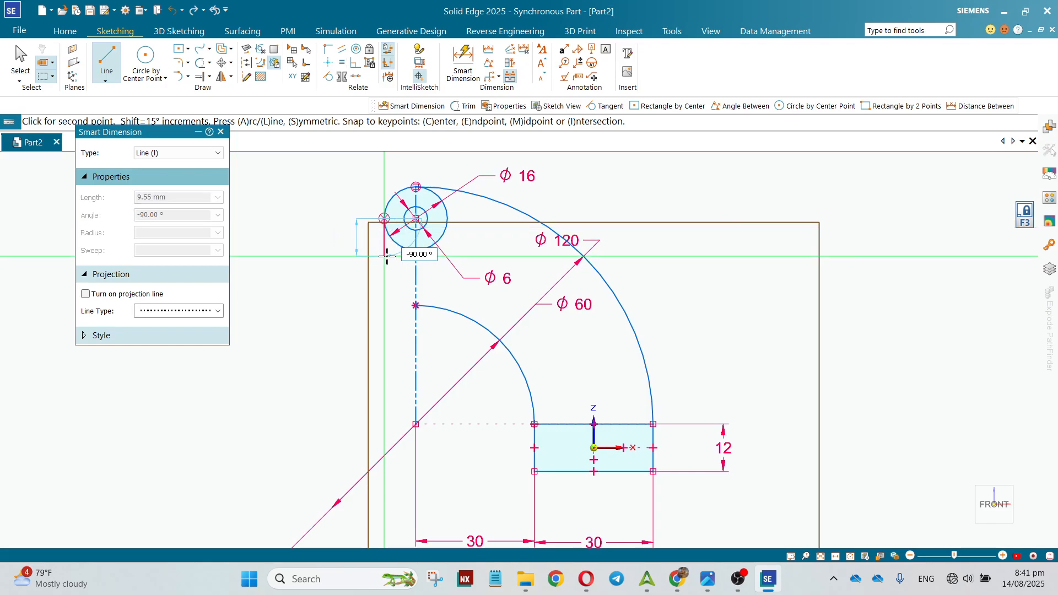
pyautogui.press('Tab')
pyautogui.press('Return')
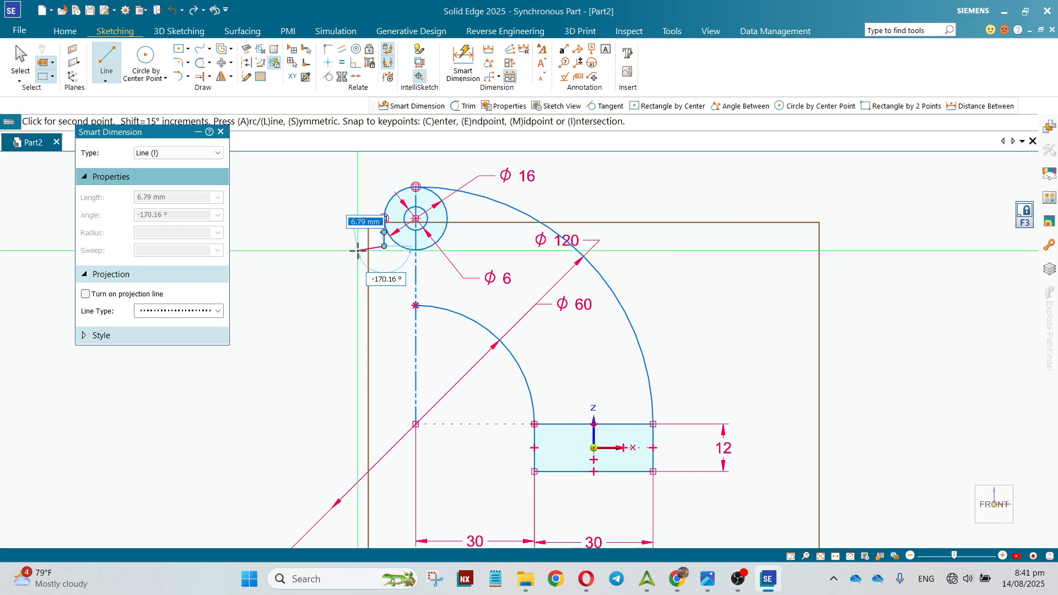
pyautogui.click(357, 245)
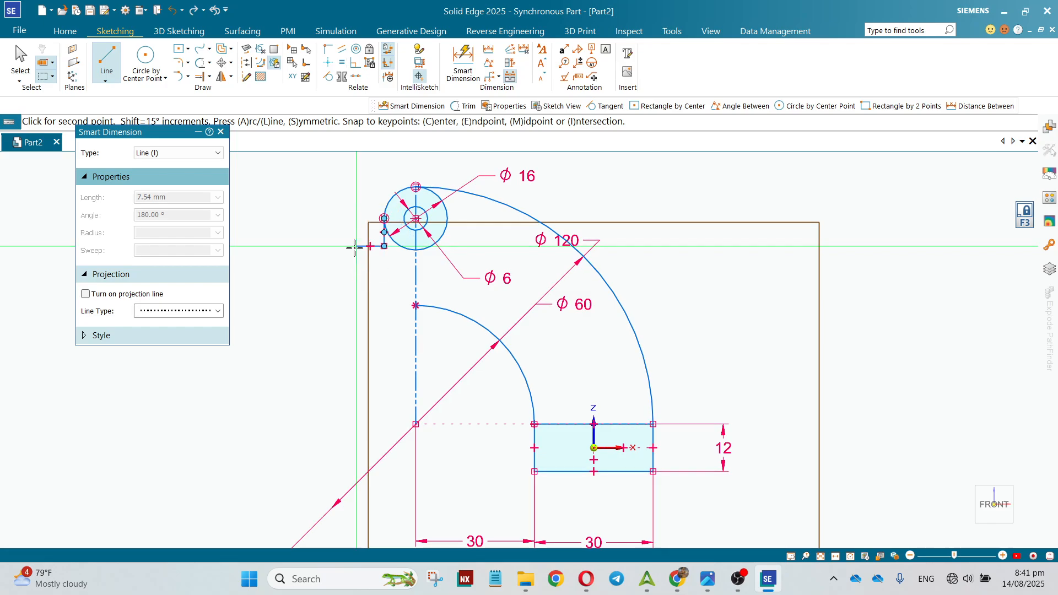
# Step: Check the reference drawing for the arm and continue the profile with a 40 mm line sloping up and outward at 155°
pyautogui.click(711, 582)
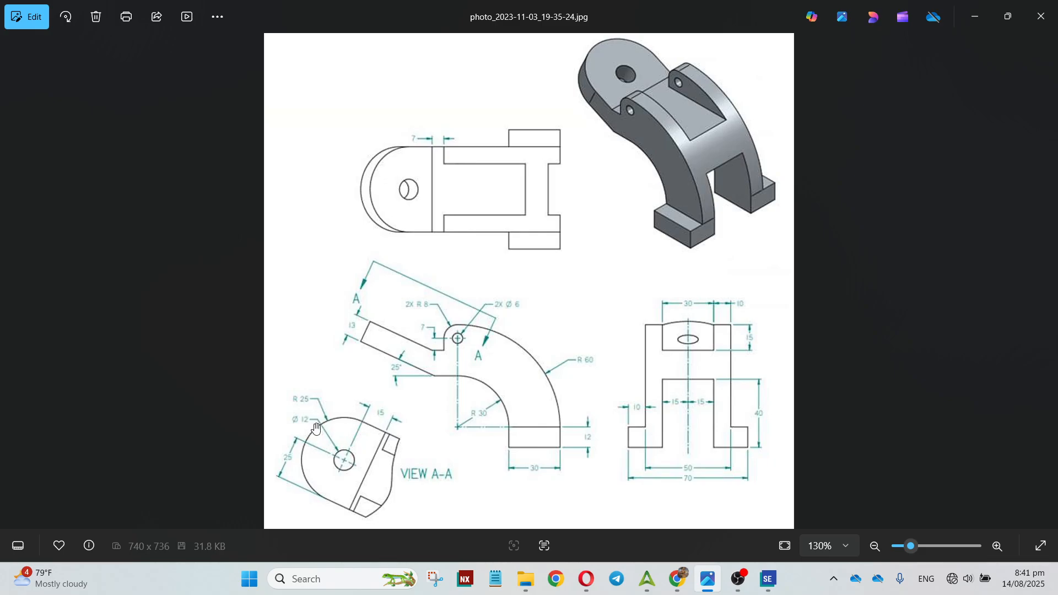
pyautogui.click(768, 579)
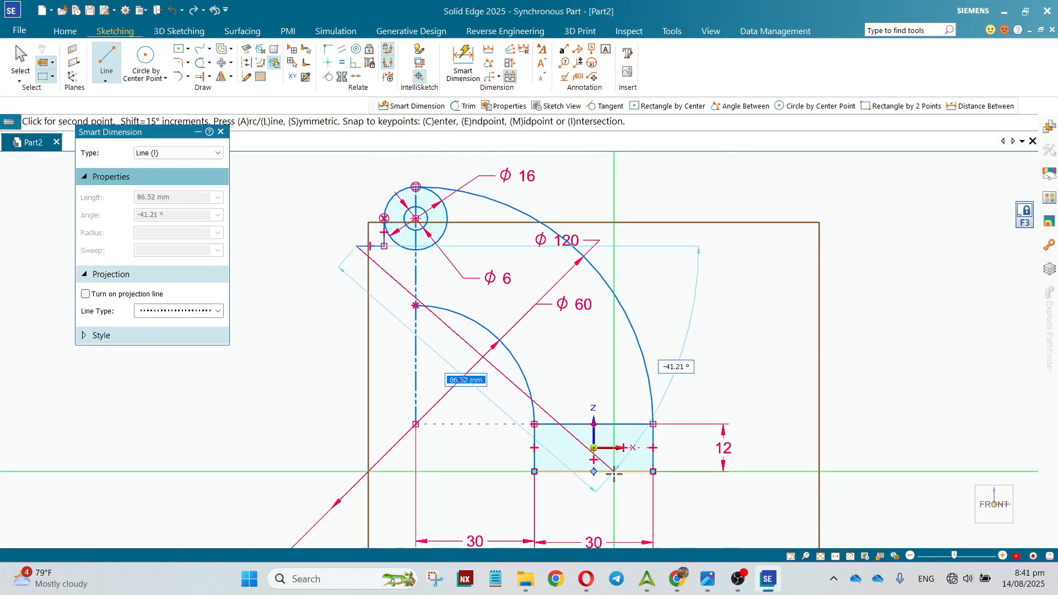
pyautogui.scroll(2, 406, 355)
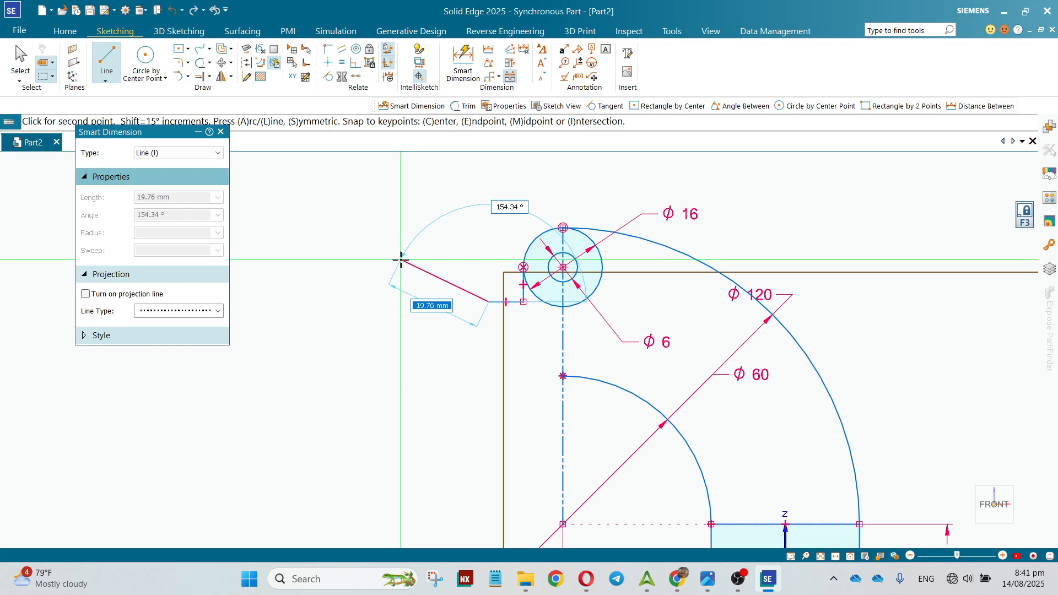
pyautogui.write('40')
pyautogui.press('Tab')
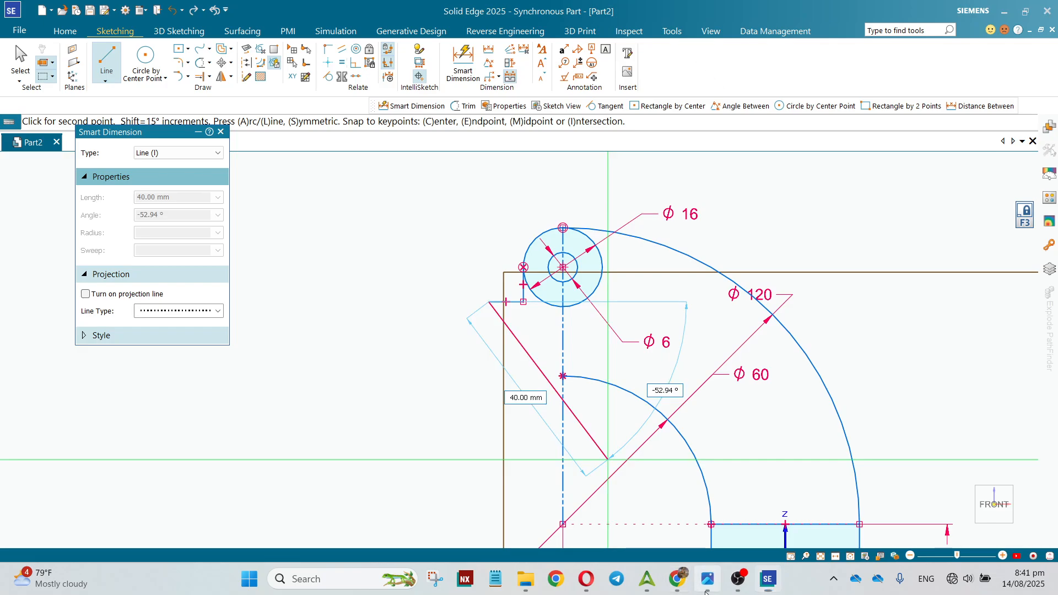
pyautogui.click(707, 579)
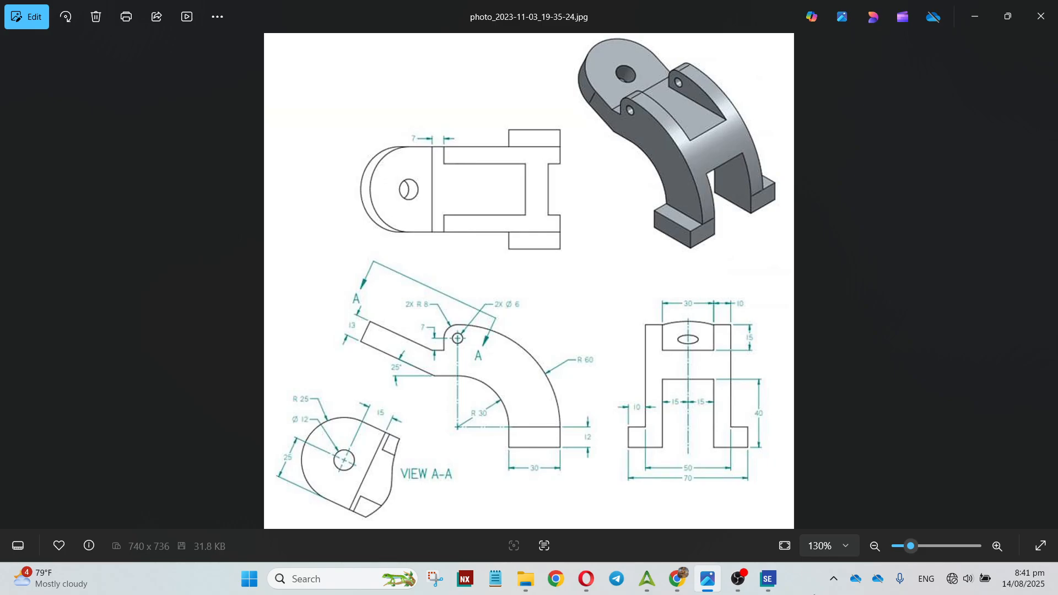
pyautogui.click(767, 579)
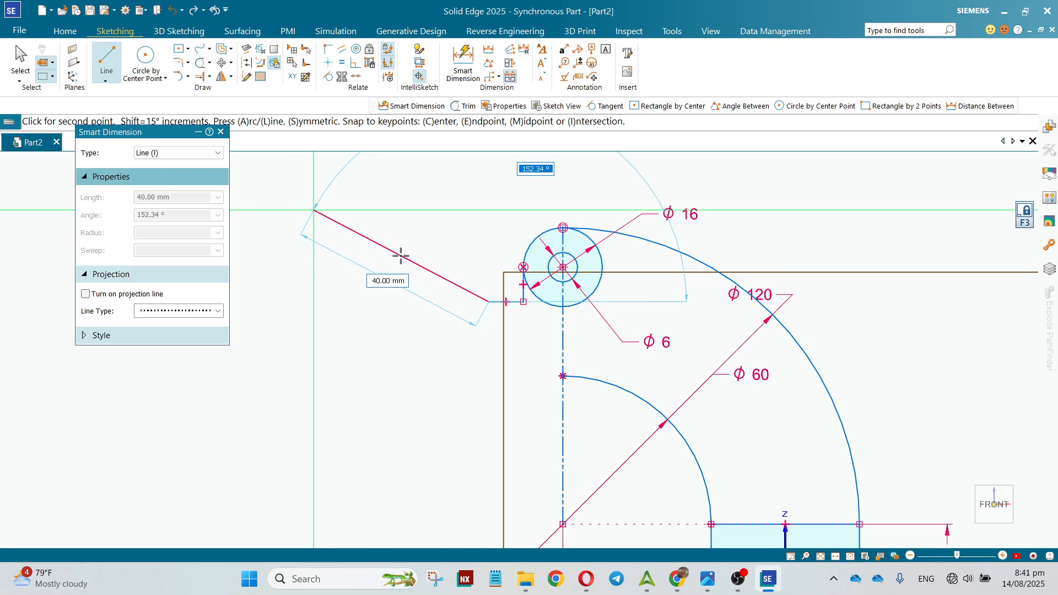
pyautogui.write('155')
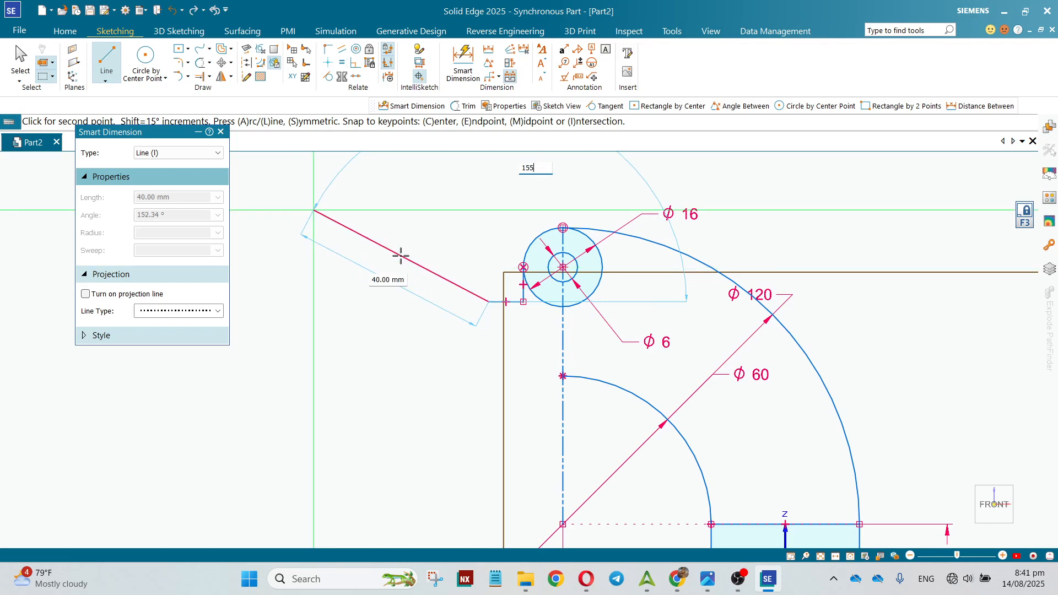
pyautogui.press('Return')
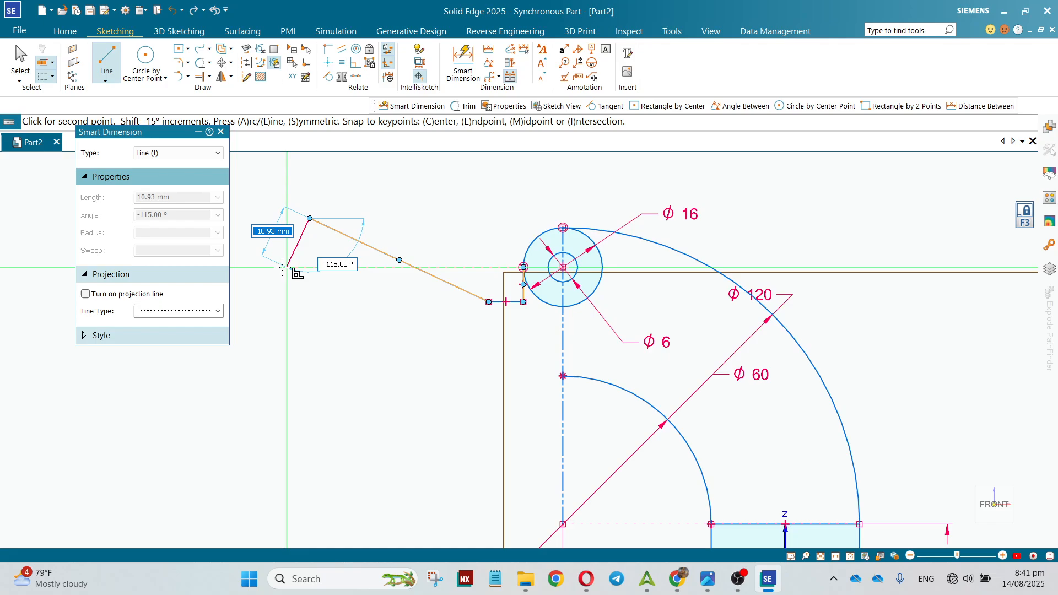
# Step: Draw the arm's 13 mm end edge at -115°, then its lower edge parallel to the upper one, running back below the small step
pyautogui.write('1')
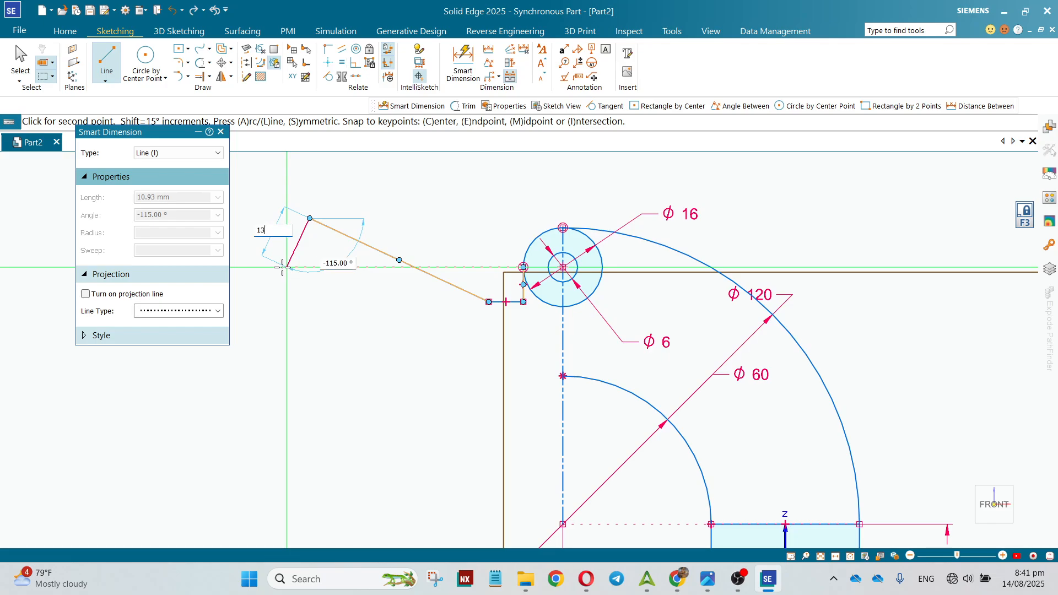
pyautogui.write('3')
pyautogui.press('Tab')
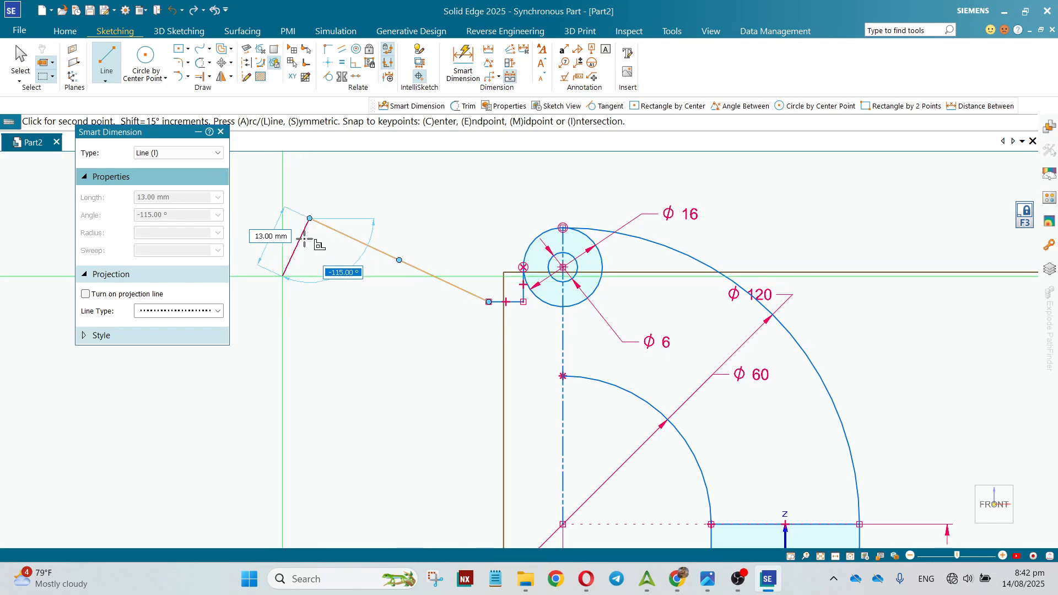
pyautogui.click(304, 241)
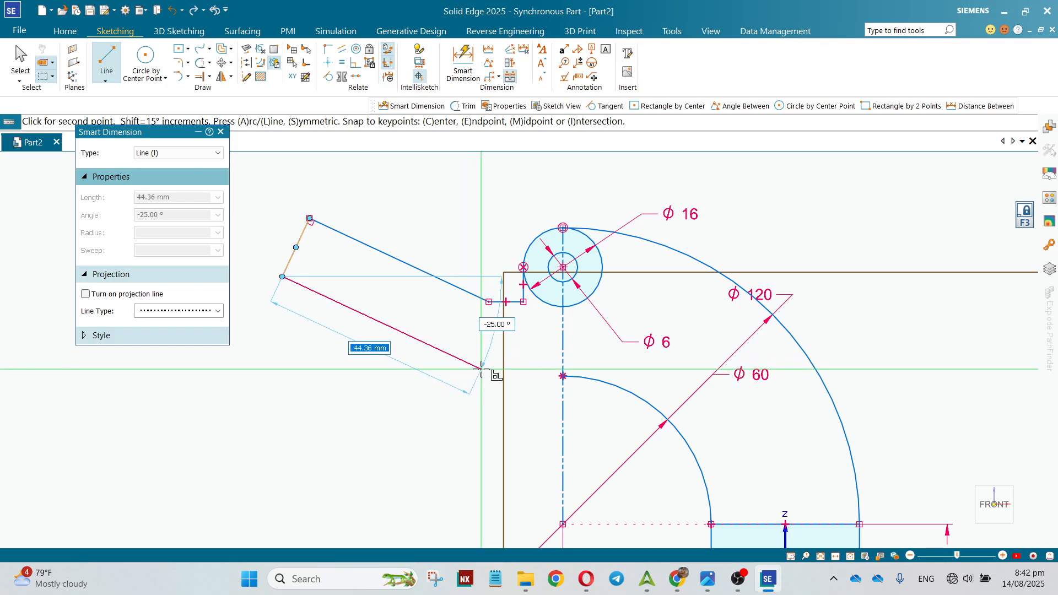
pyautogui.click(520, 386)
pyautogui.press('Escape')
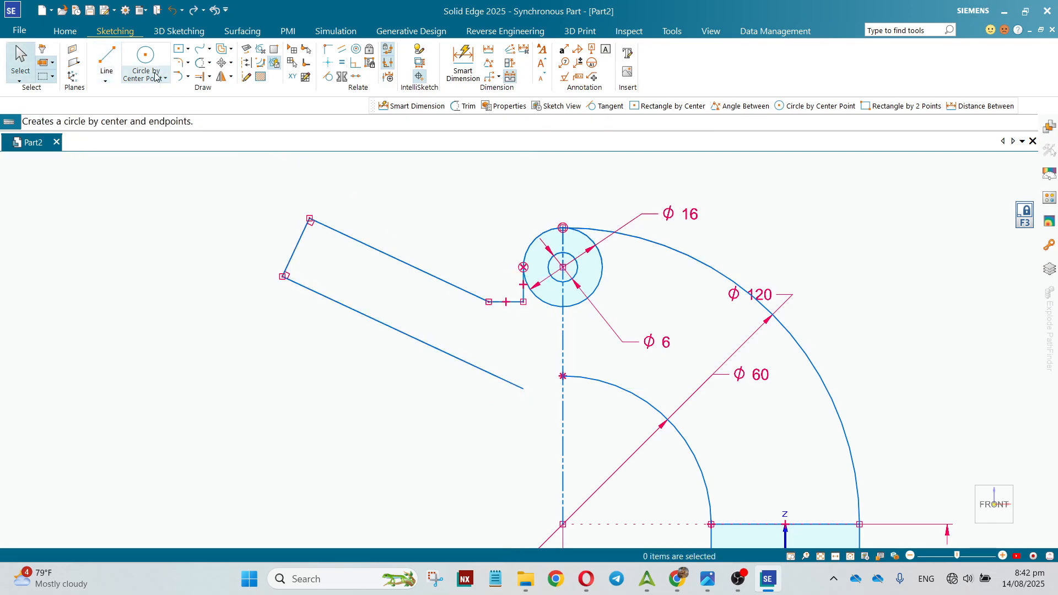
# Step: Draw a horizontal line leftward from the inner arc's upper end across the arm's lower edge and trim both overhangs to a corner
pyautogui.click(113, 61)
pyautogui.click(563, 376)
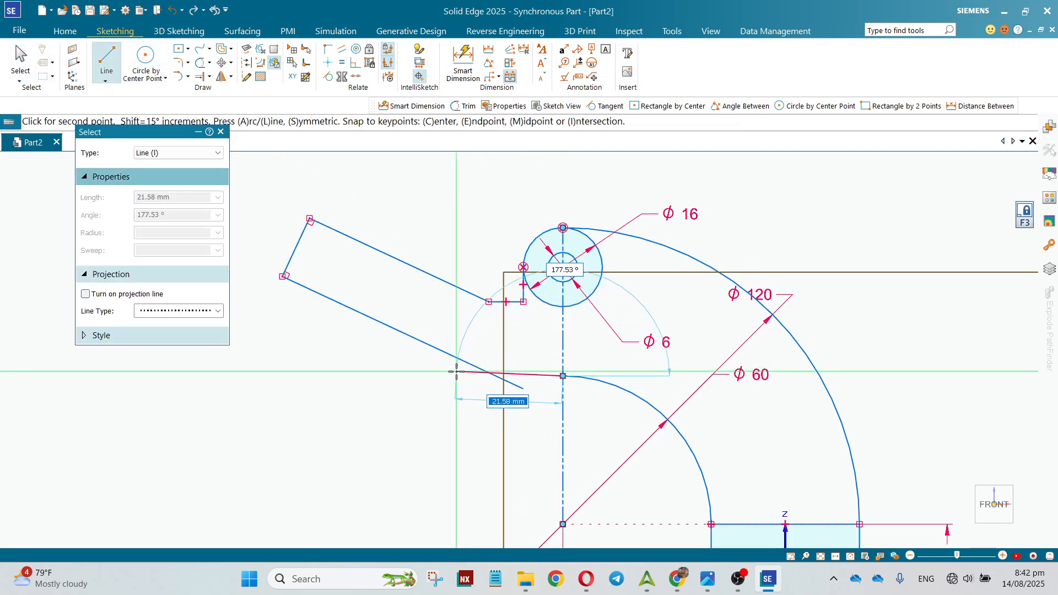
pyautogui.click(456, 373)
pyautogui.press('Escape')
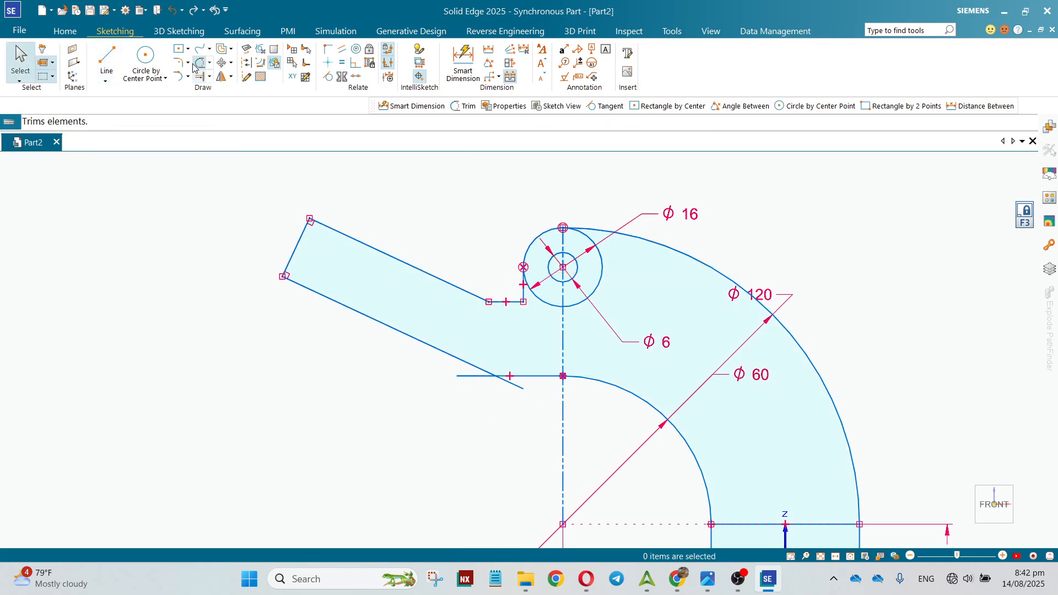
pyautogui.click(196, 64)
pyautogui.moveTo(479, 377); pyautogui.dragTo(510, 384)
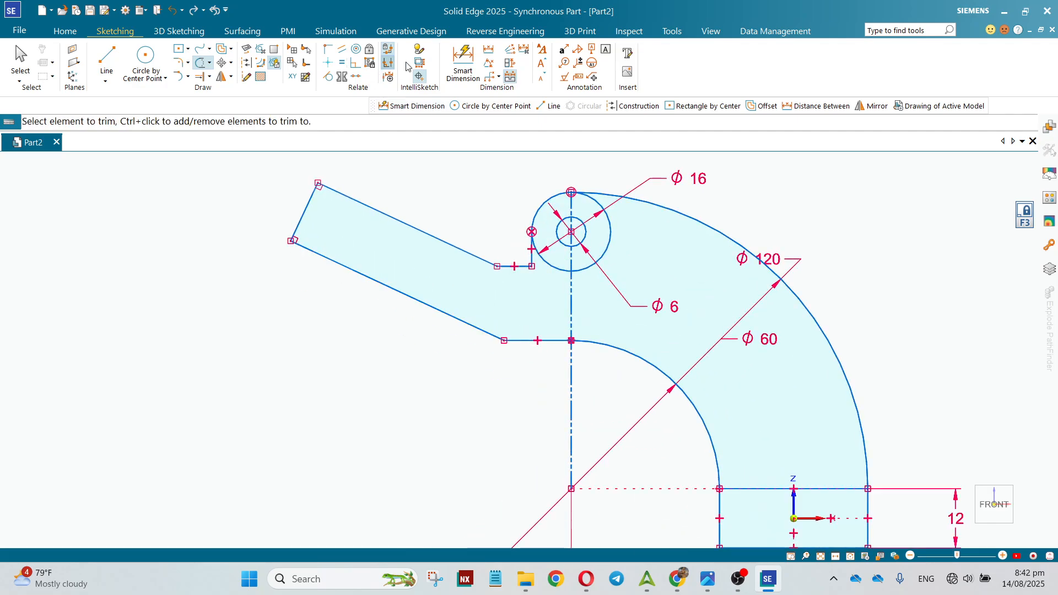
# Step: Dimension the lengths of the sloping arm's upper edge and its short end edge
pyautogui.click(463, 62)
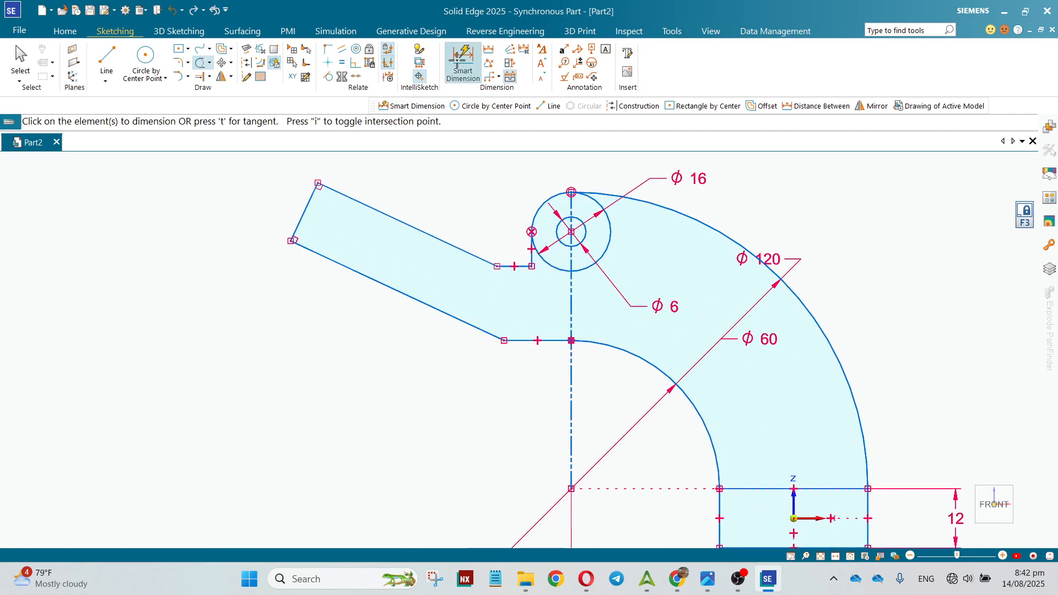
pyautogui.click(413, 227)
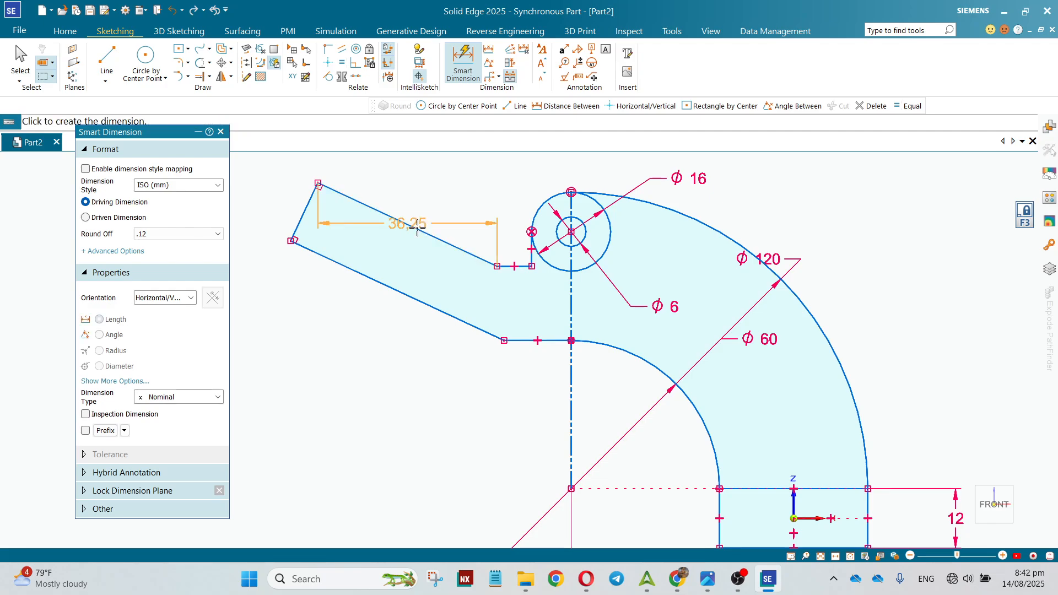
pyautogui.click(444, 198)
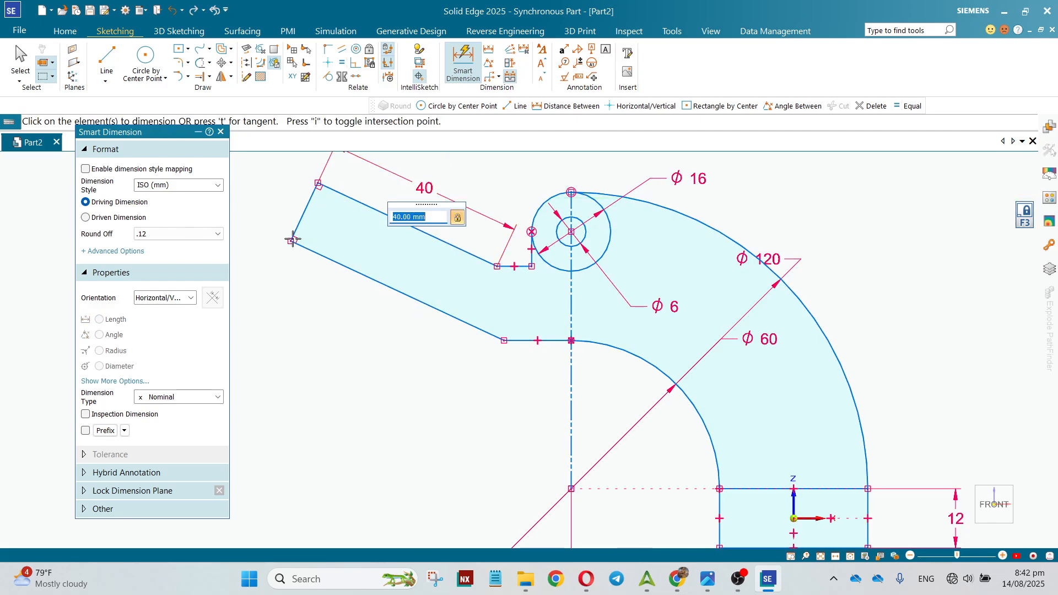
pyautogui.click(304, 217)
pyautogui.click(260, 201)
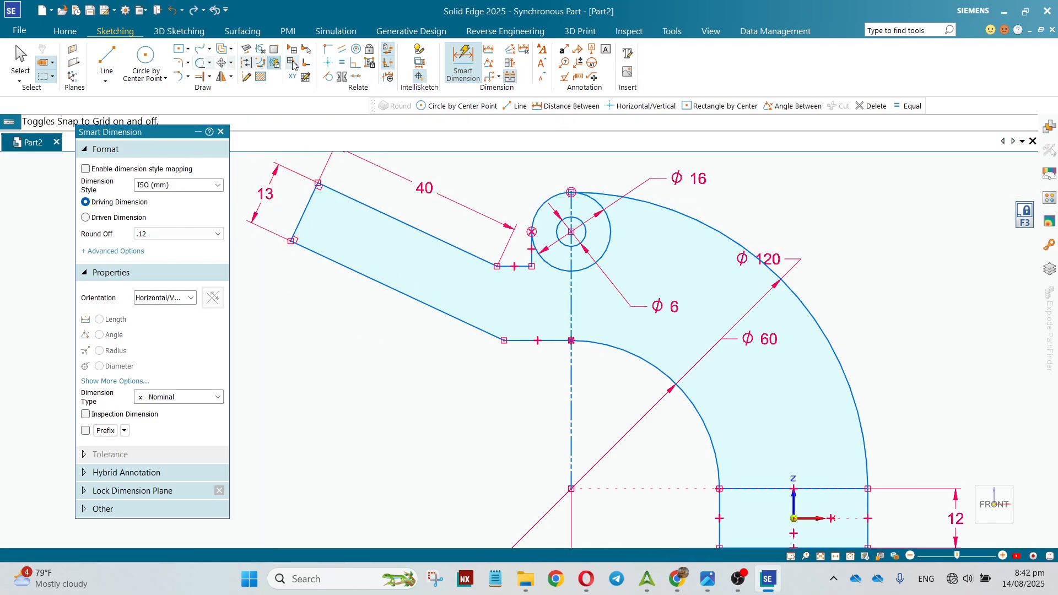
# Step: Add an angle dimension between the arm's lower edge and the adjoining horizontal line
pyautogui.click(488, 63)
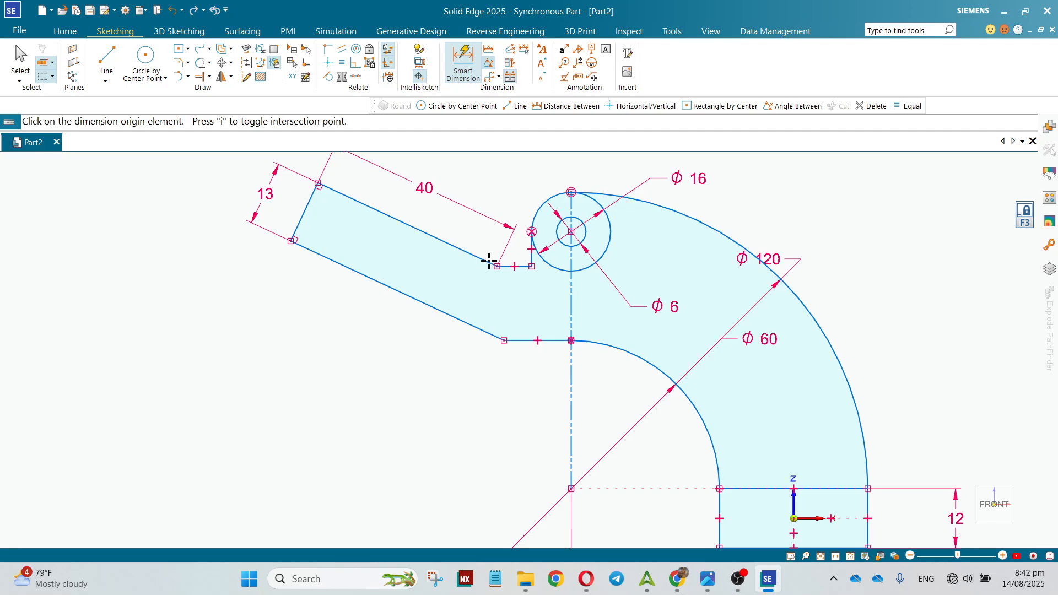
pyautogui.click(495, 337)
pyautogui.click(514, 340)
pyautogui.click(406, 324)
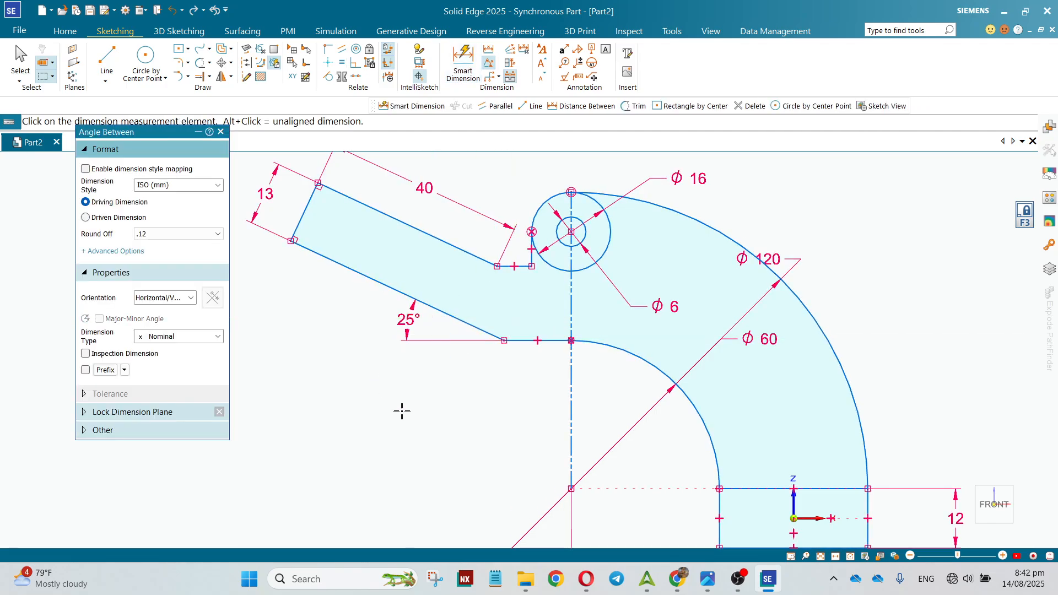
# Step: Trim the 16 mm circle to its upper-left quarter arc and check the profile against the reference drawing
pyautogui.scroll(-2, 594, 359)
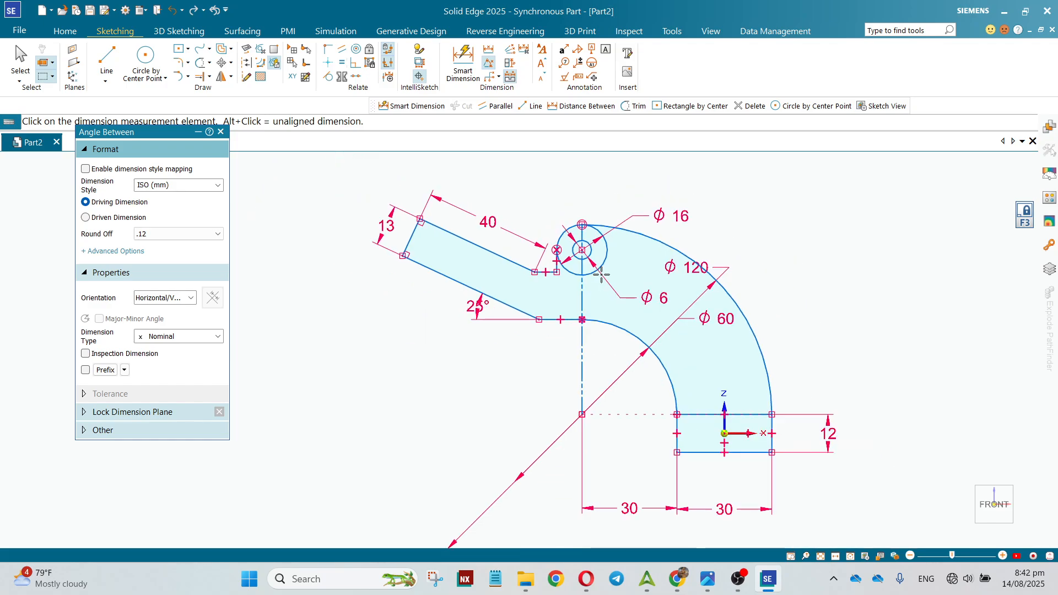
pyautogui.click(200, 63)
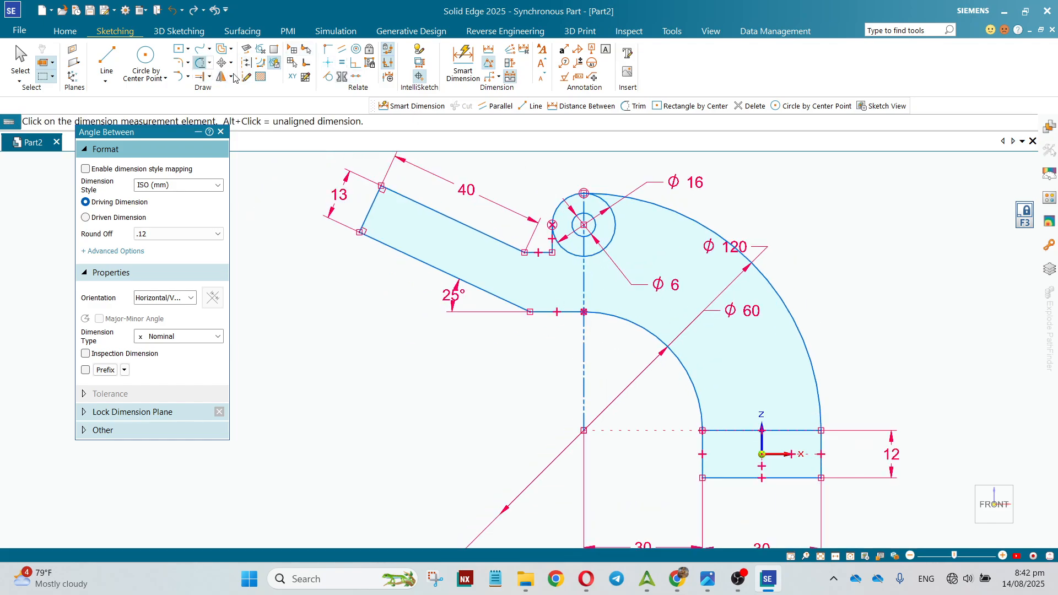
pyautogui.click(609, 236)
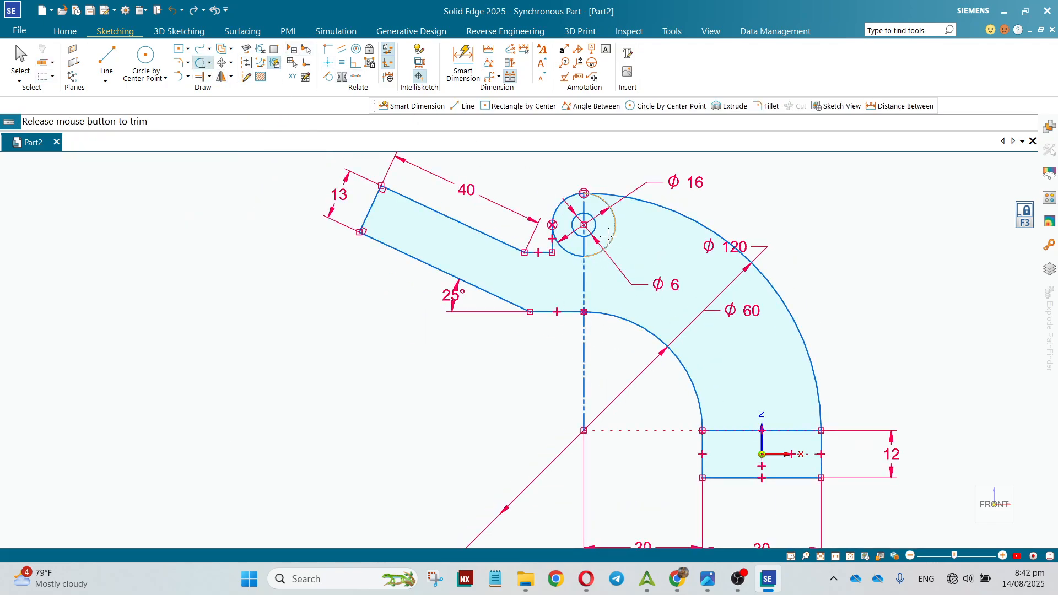
pyautogui.click(565, 250)
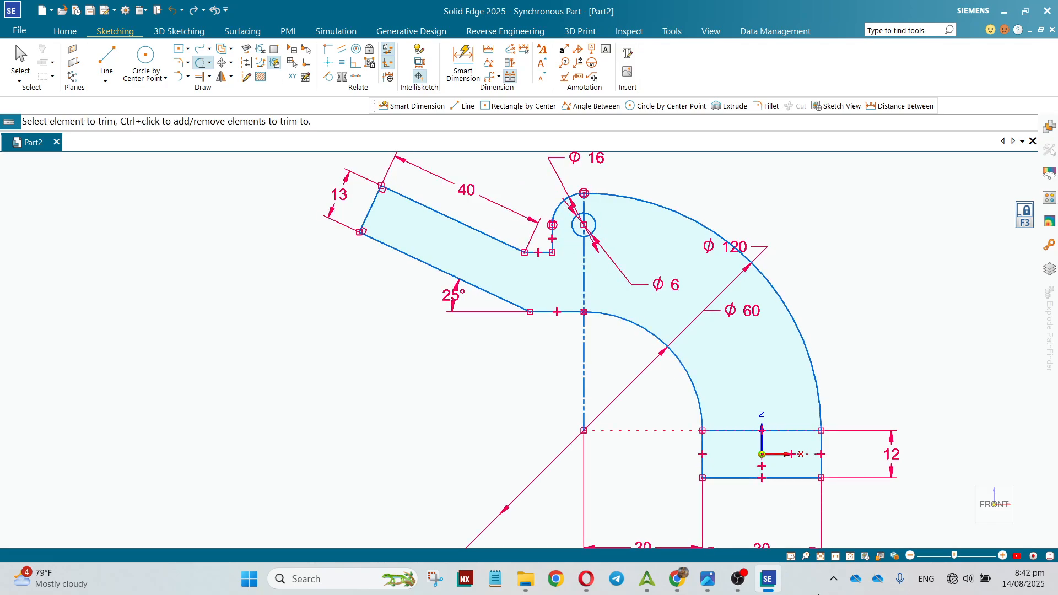
pyautogui.click(705, 586)
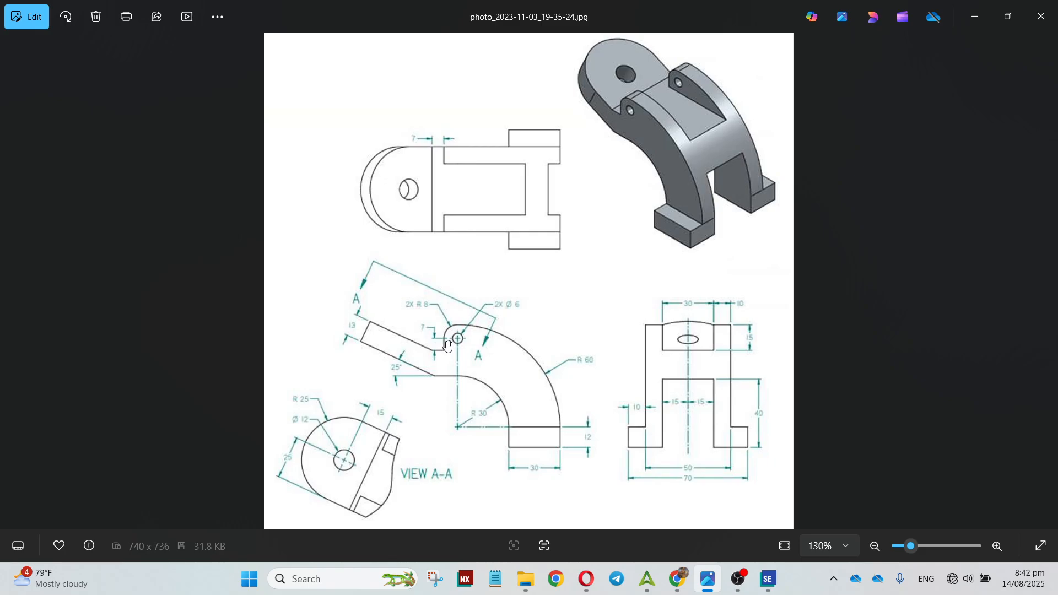
pyautogui.click(709, 580)
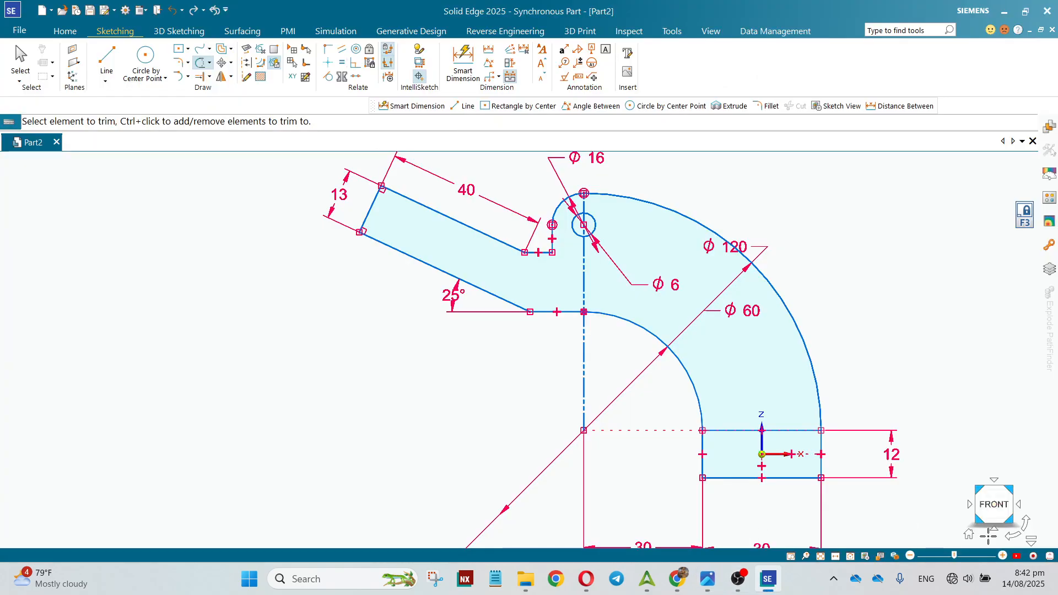
pyautogui.press('Escape')
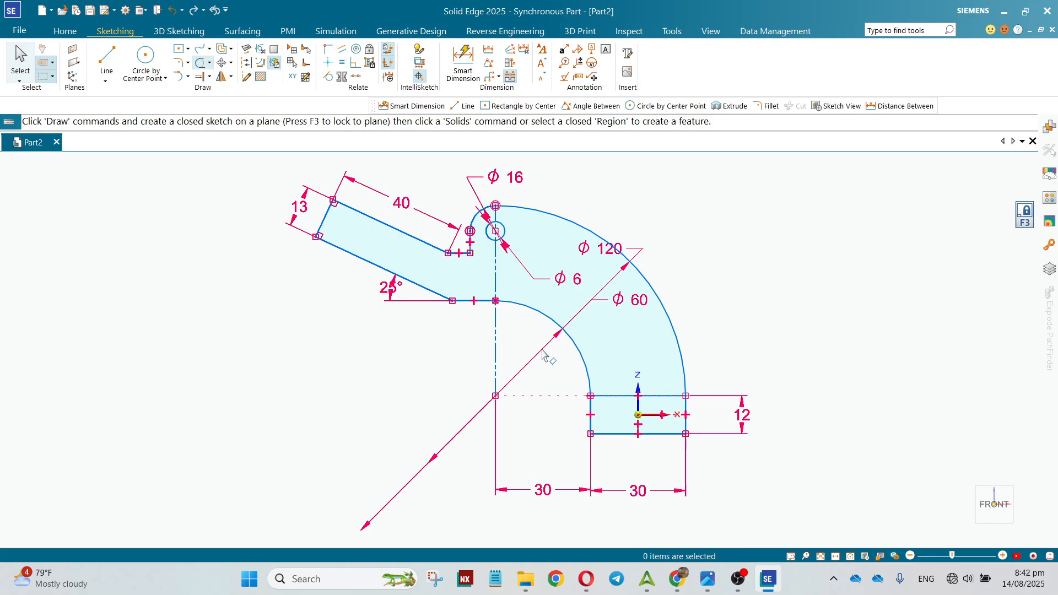
# Step: Reposition the diameter dimensions of the inner arc, outer arc and rounded upper end so their labels are clear of crowded geometry
pyautogui.moveTo(639, 300); pyautogui.dragTo(737, 306)
pyautogui.click(737, 222)
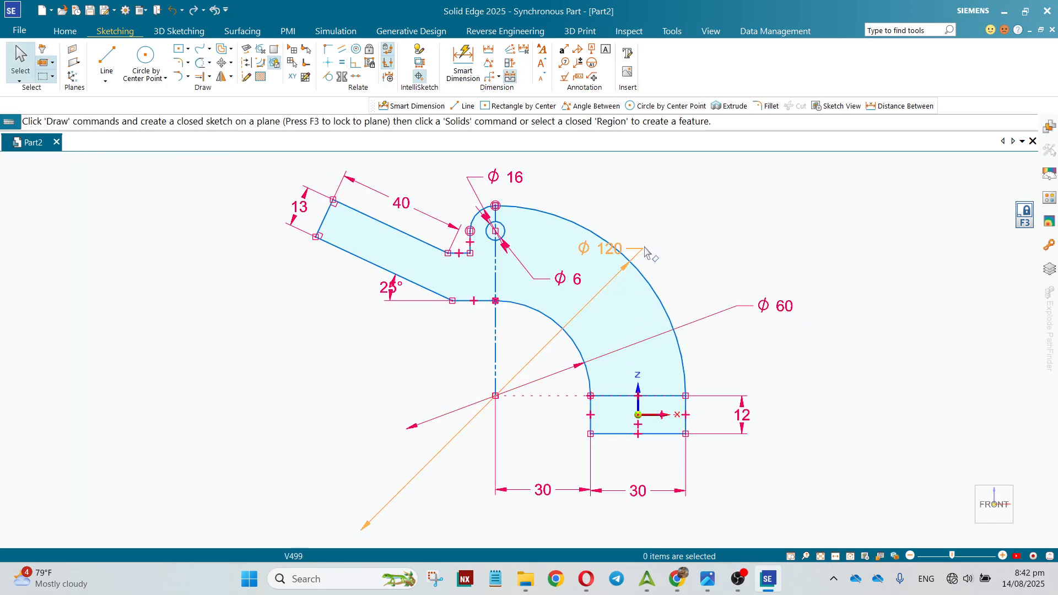
pyautogui.moveTo(616, 248); pyautogui.dragTo(670, 218)
pyautogui.click(565, 192)
pyautogui.moveTo(521, 179); pyautogui.dragTo(600, 172)
pyautogui.click(718, 171)
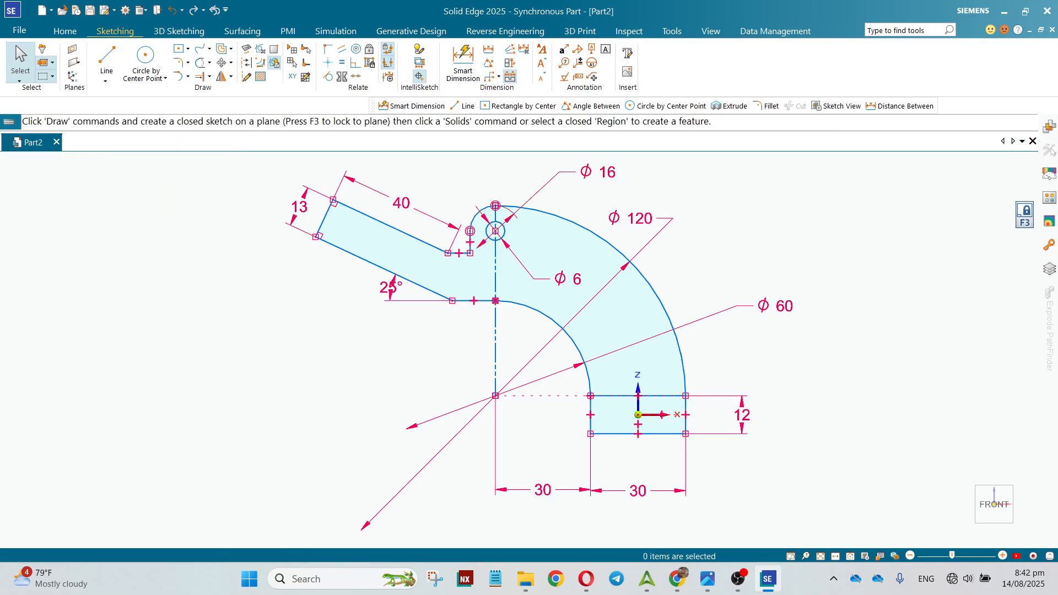